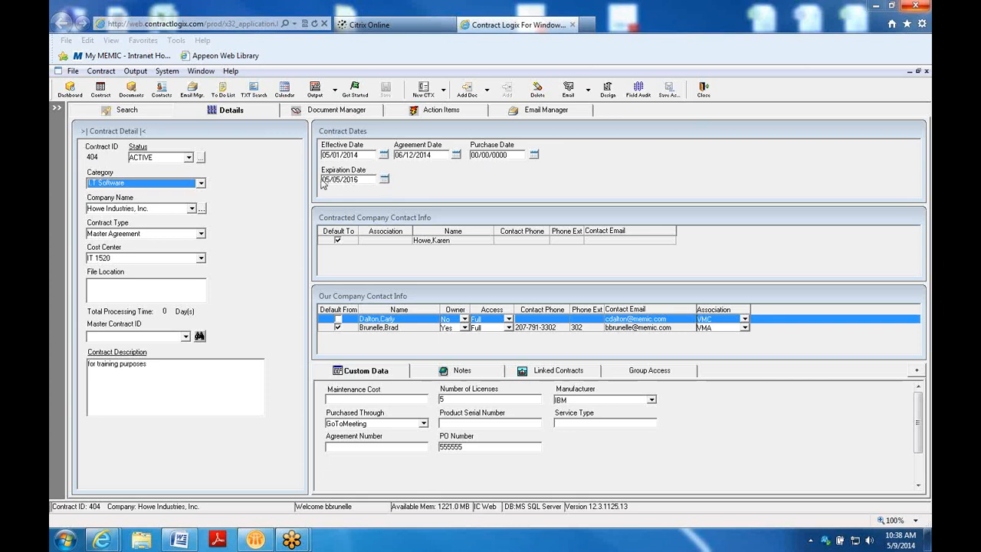
# Open the Expiration Date alarm and set the first reminder to 90 days in advance, with repeat reminders every 20 days.
pyautogui.click(385, 181)
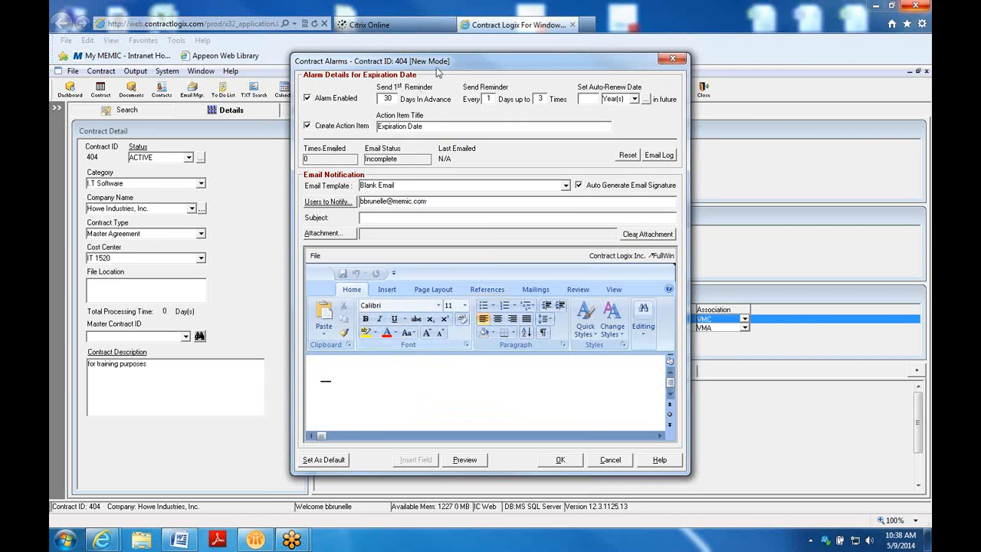
pyautogui.moveTo(244, 544)
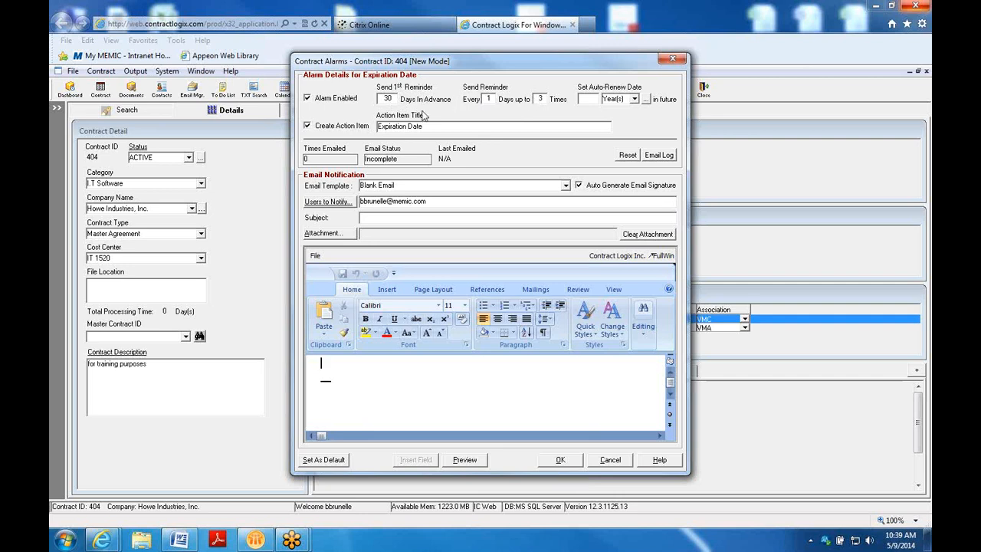
pyautogui.moveTo(286, 543)
pyautogui.moveTo(393, 99); pyautogui.dragTo(370, 88)
pyautogui.write('90')
pyautogui.click(482, 99)
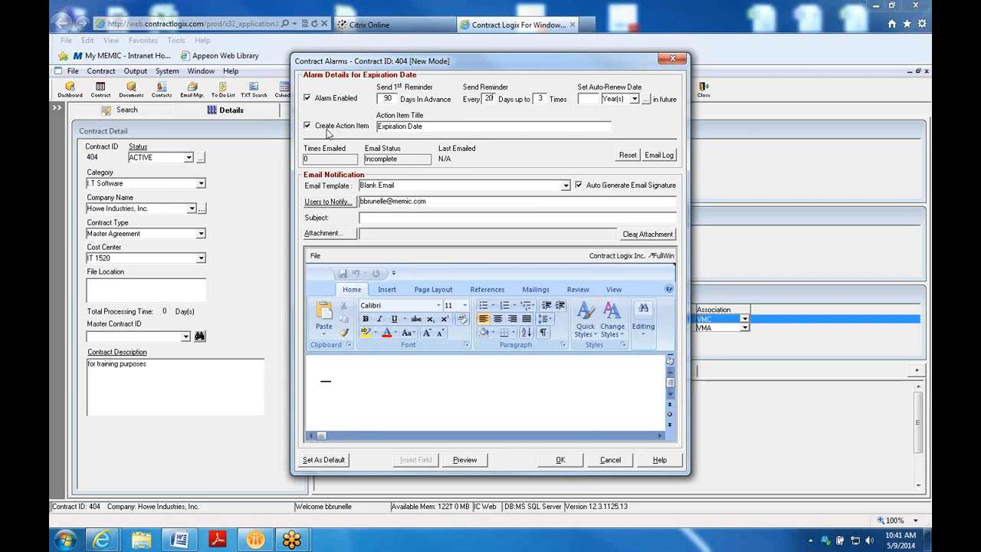
pyautogui.click(306, 125)
# Apply the Contract Expiration Notification email template to the alarm's email notification.
pyautogui.click(566, 186)
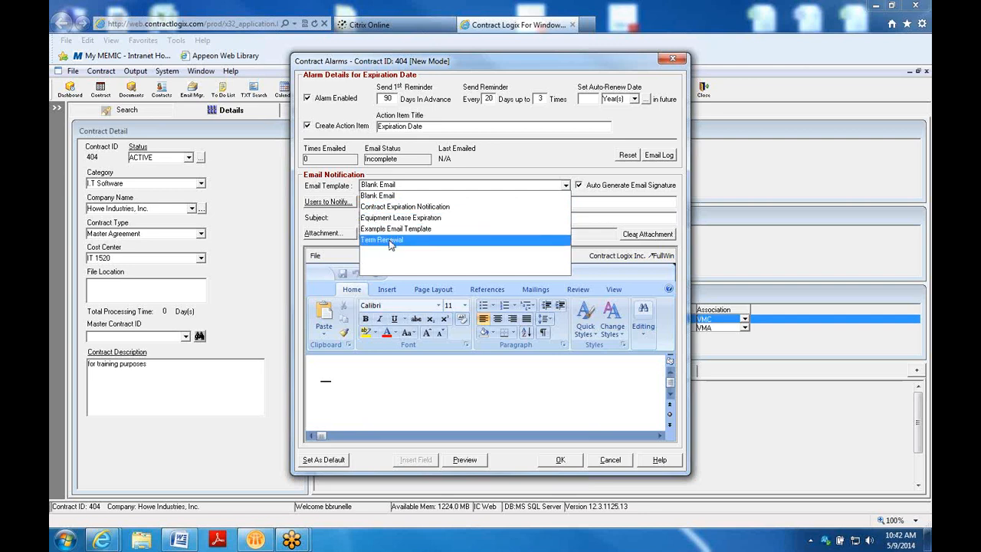
pyautogui.click(395, 209)
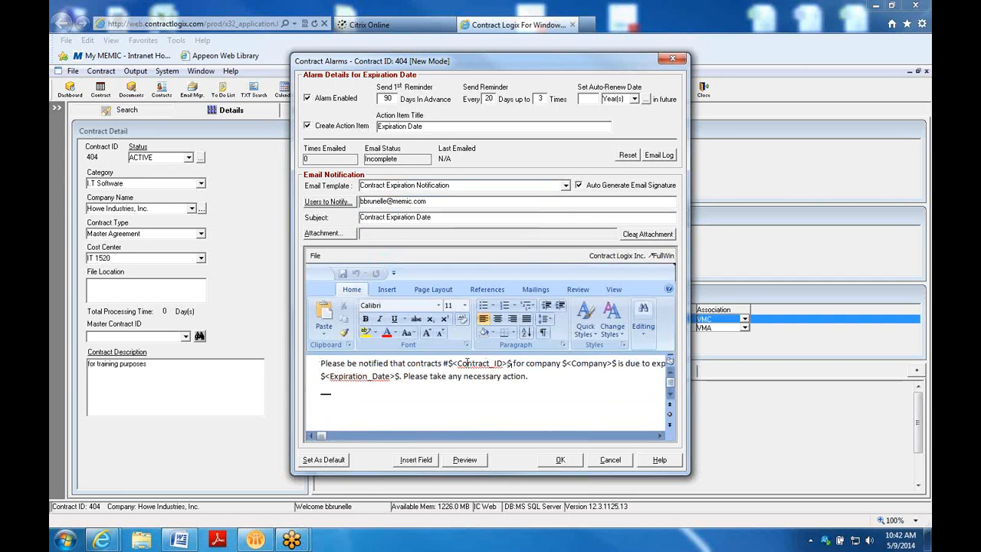
pyautogui.click(510, 364)
pyautogui.click(565, 186)
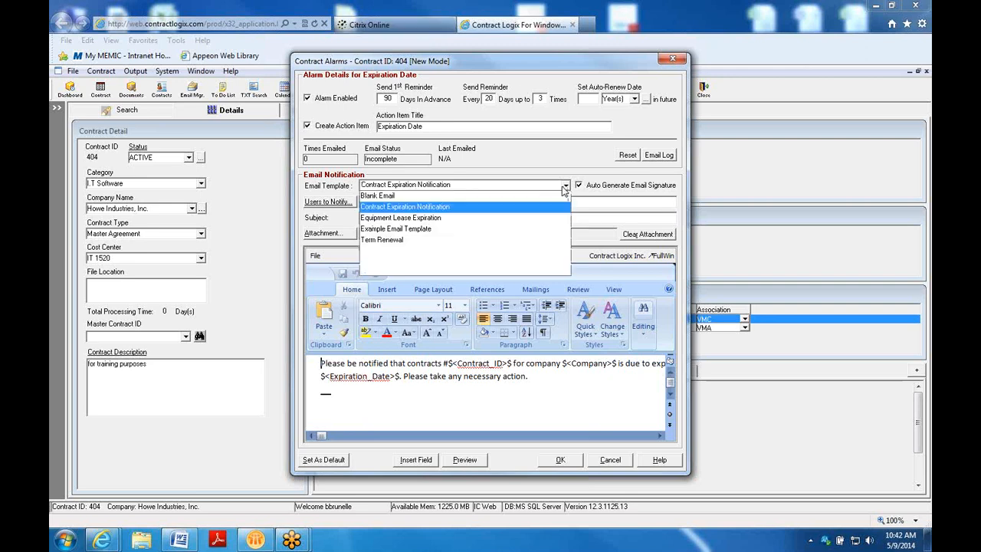
pyautogui.click(393, 209)
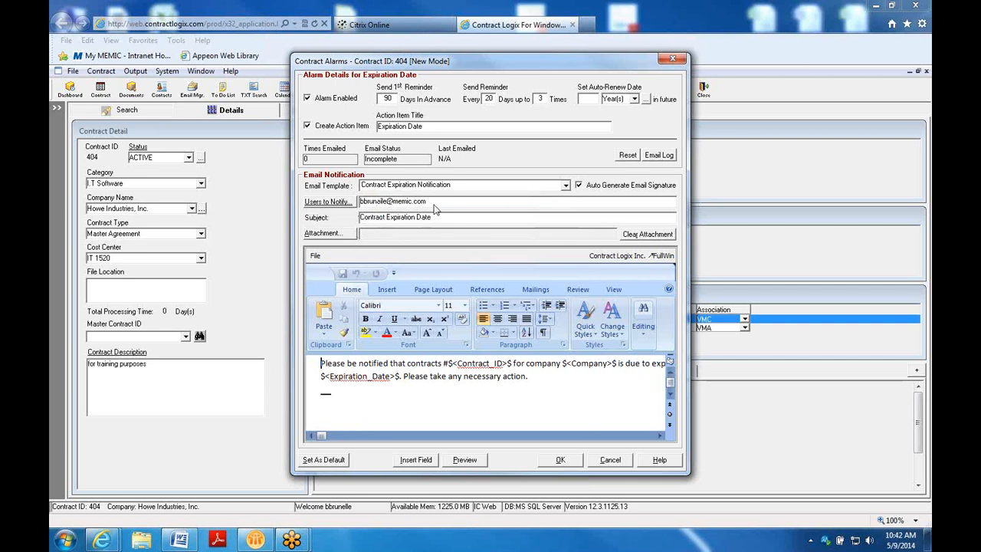
pyautogui.moveTo(471, 65); pyautogui.dragTo(473, 86)
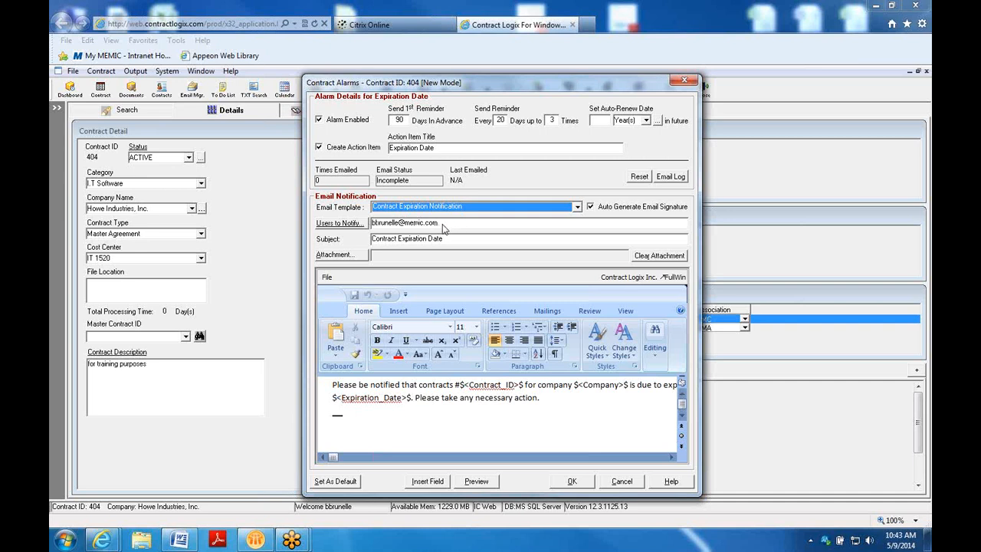
# Review the alarm's users to notify and search the contact directory for contacts in the Our Company category.
pyautogui.click(345, 224)
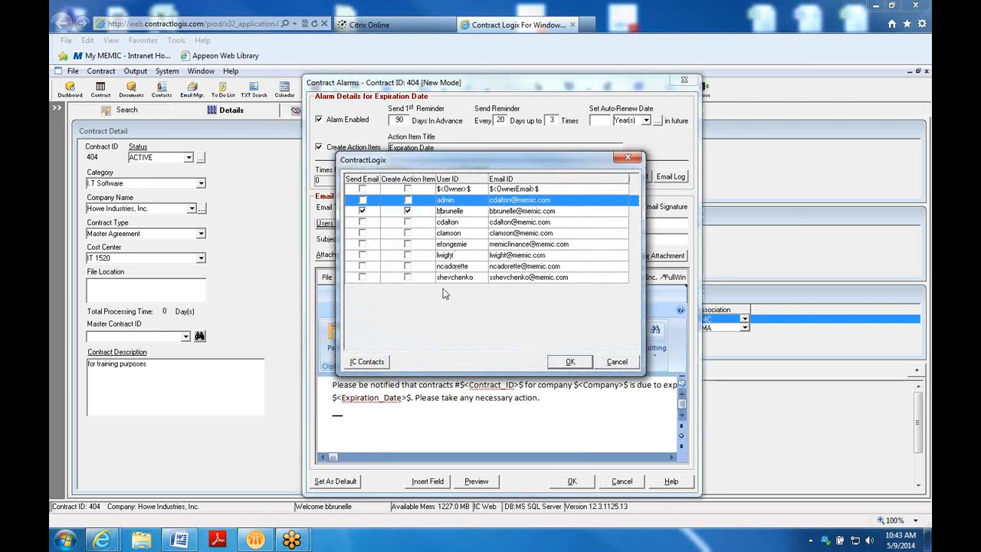
pyautogui.click(567, 363)
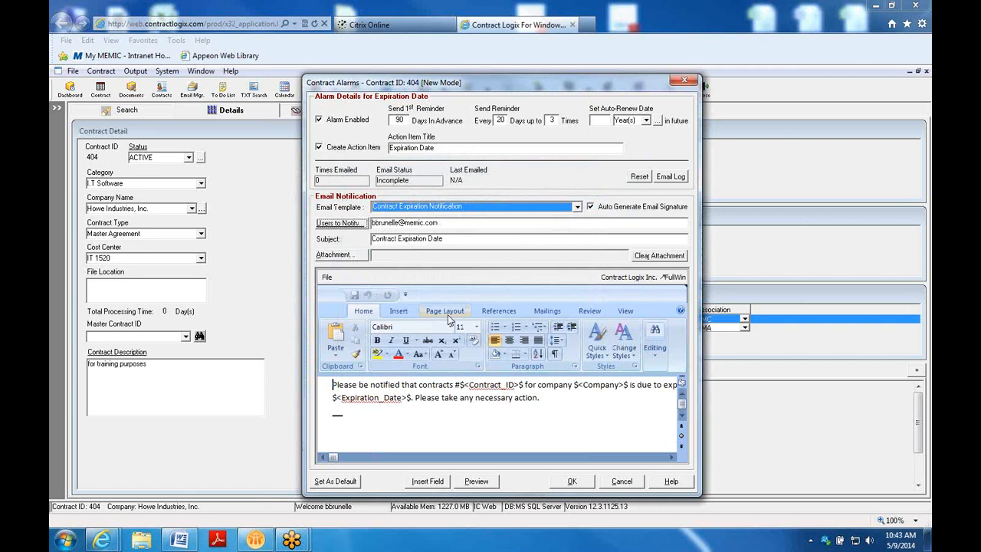
pyautogui.click(345, 223)
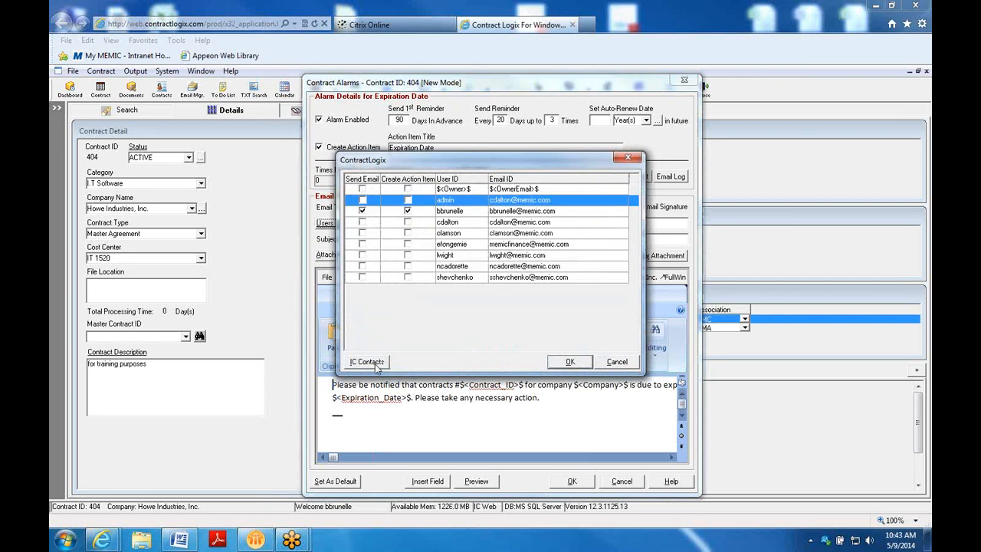
pyautogui.click(375, 367)
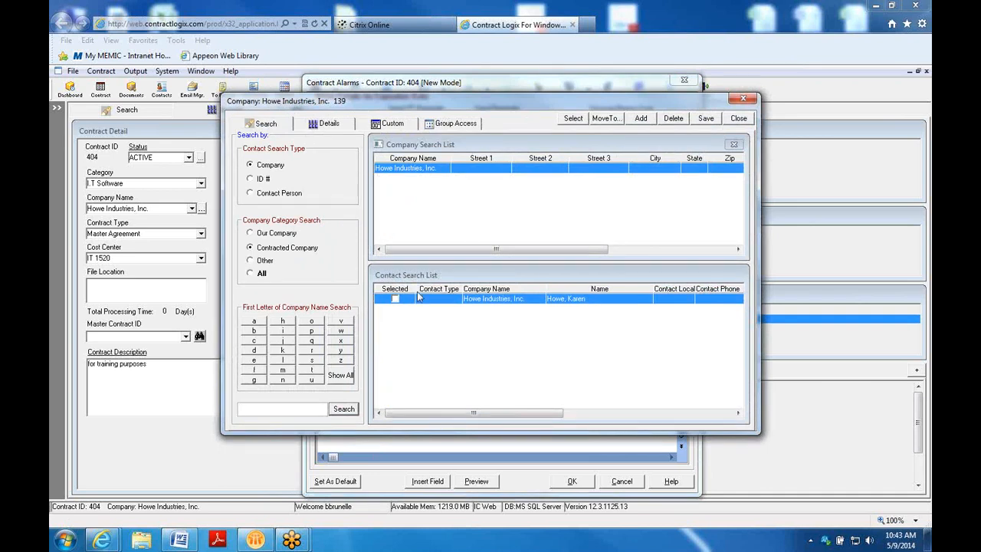
pyautogui.click(395, 299)
pyautogui.click(396, 299)
pyautogui.click(250, 233)
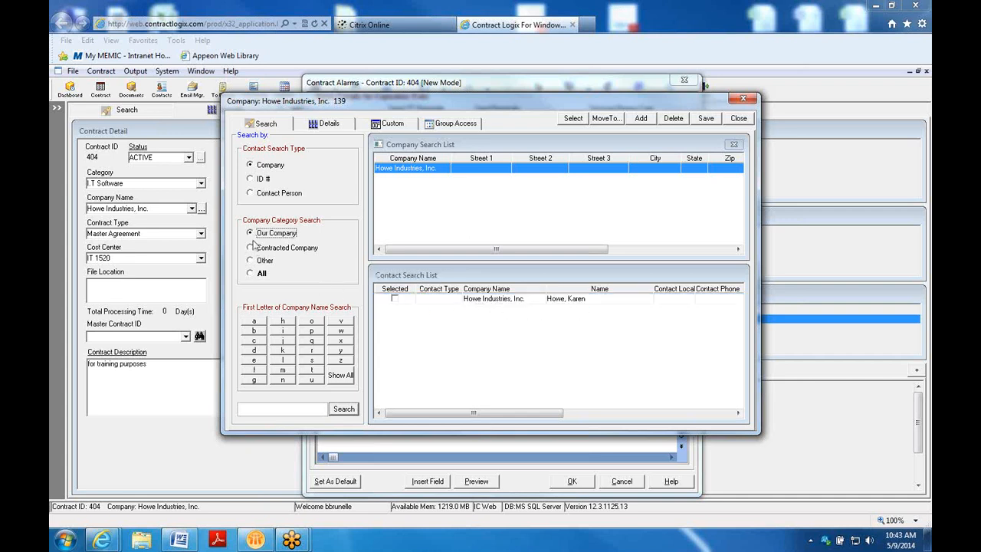
pyautogui.click(344, 409)
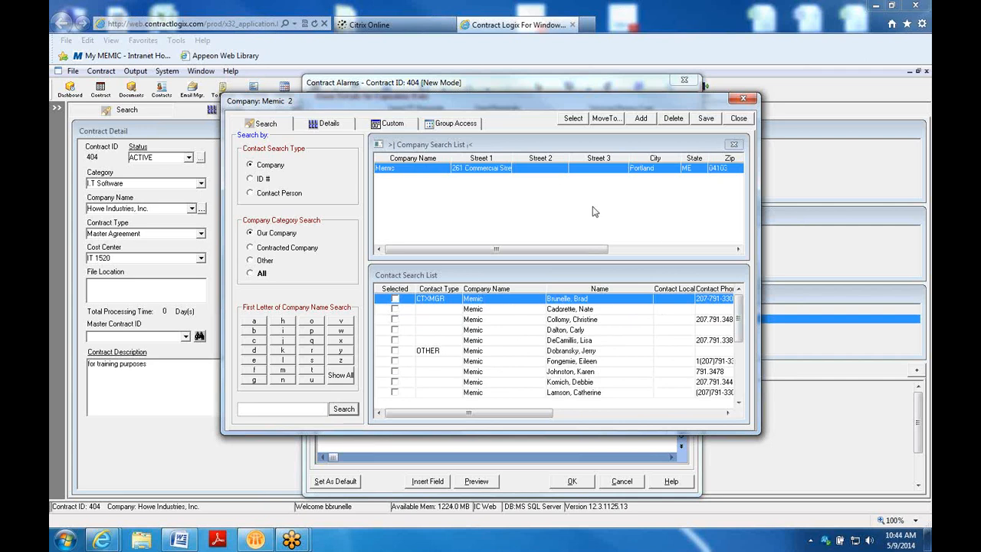
# Leave the contact search and the user list without changing recipients, and accept the expiration date alarm.
pyautogui.click(738, 119)
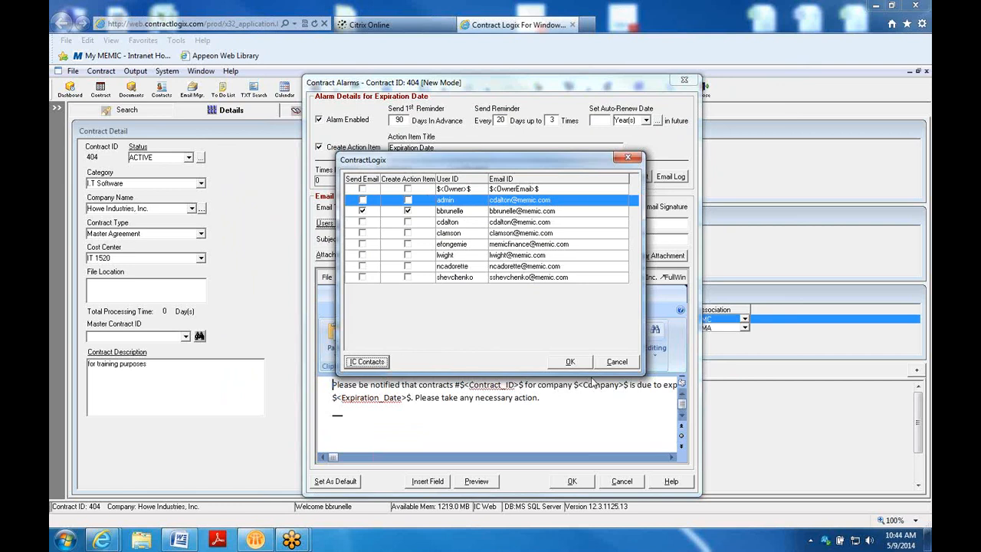
pyautogui.click(609, 364)
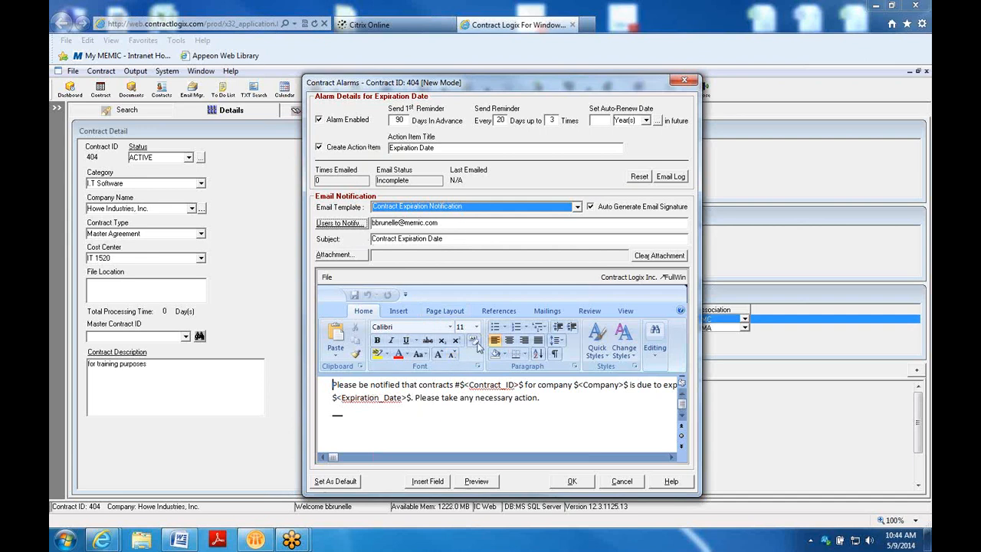
pyautogui.click(576, 482)
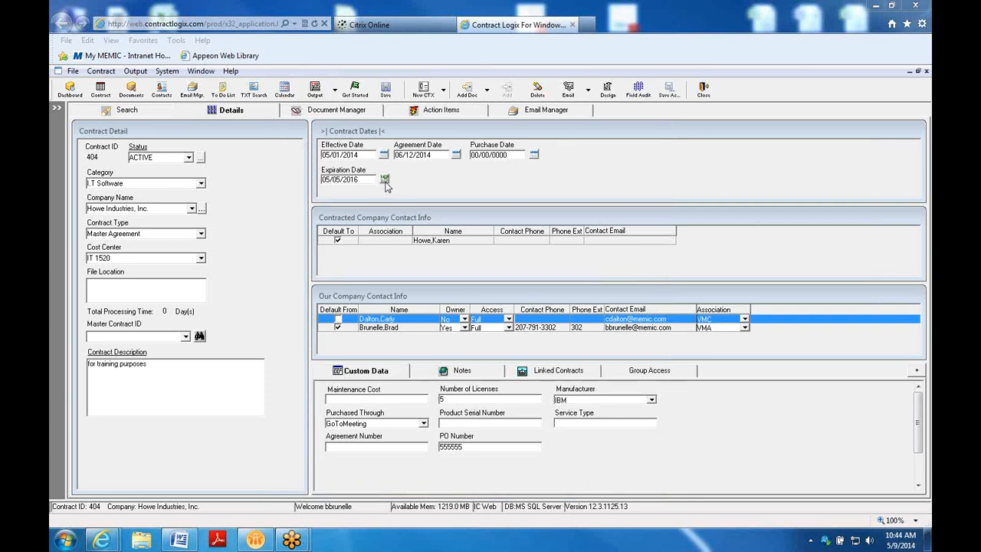
# Set the contract's expiration date to 06/30/2014 and save the contract.
pyautogui.click(329, 181)
pyautogui.click(363, 180)
pyautogui.click(400, 190)
pyautogui.click(425, 193)
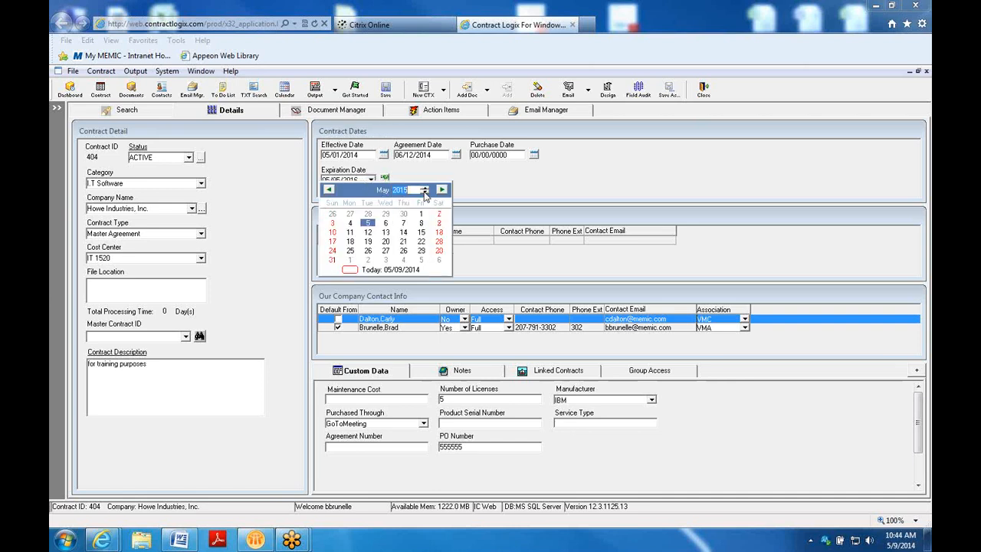
pyautogui.click(424, 193)
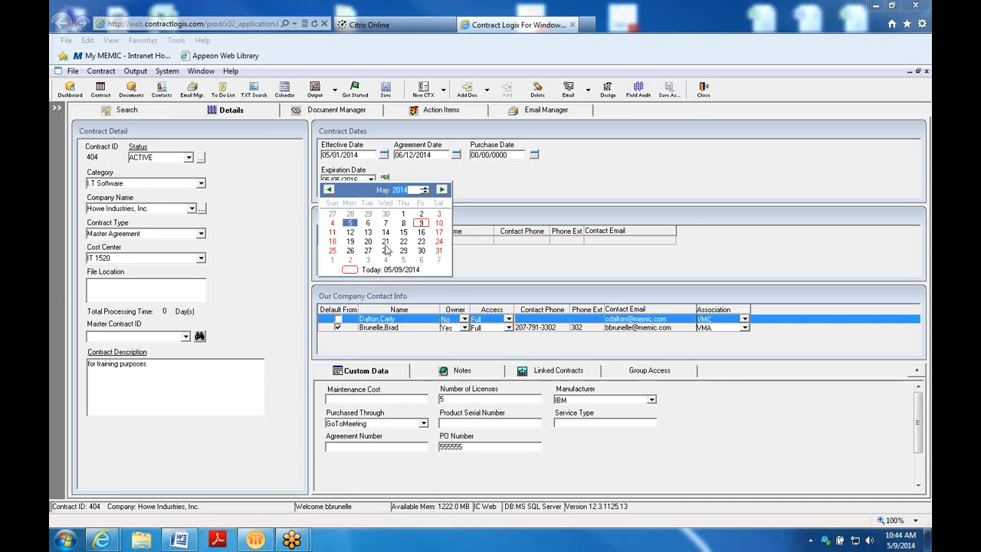
pyautogui.click(426, 251)
pyautogui.click(371, 180)
pyautogui.click(441, 190)
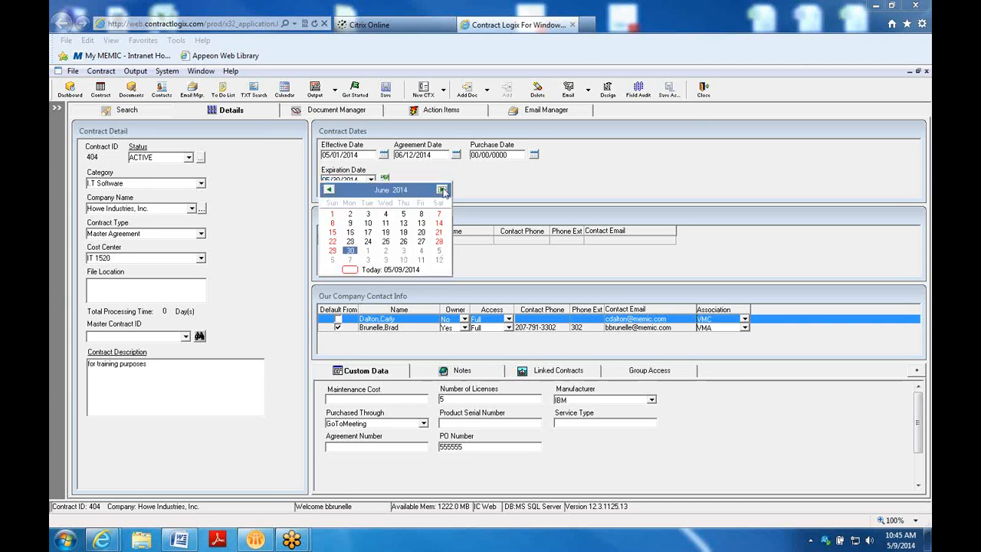
pyautogui.click(349, 251)
pyautogui.click(386, 90)
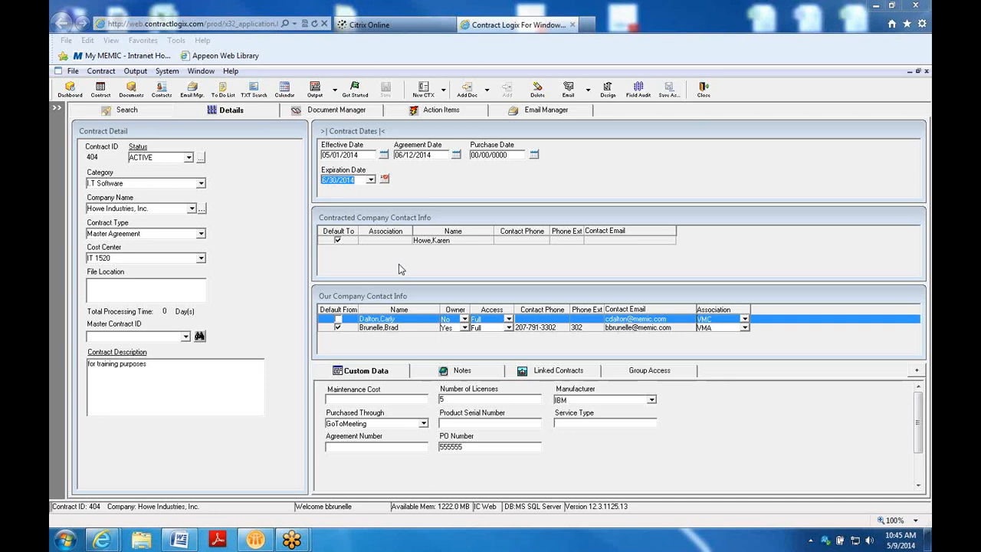
# Run the date email alarm query and dismiss its completion report.
pyautogui.click(167, 71)
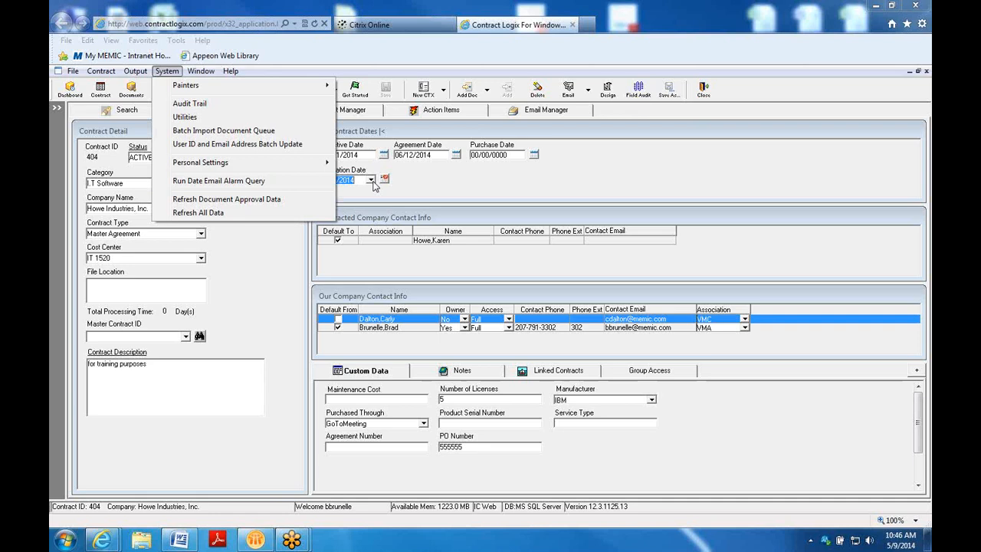
pyautogui.click(406, 260)
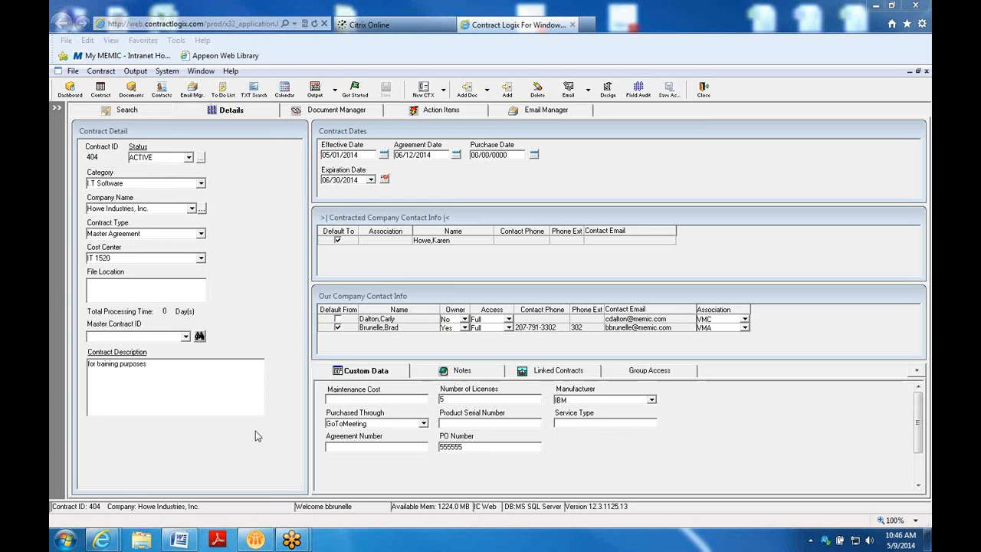
pyautogui.click(174, 72)
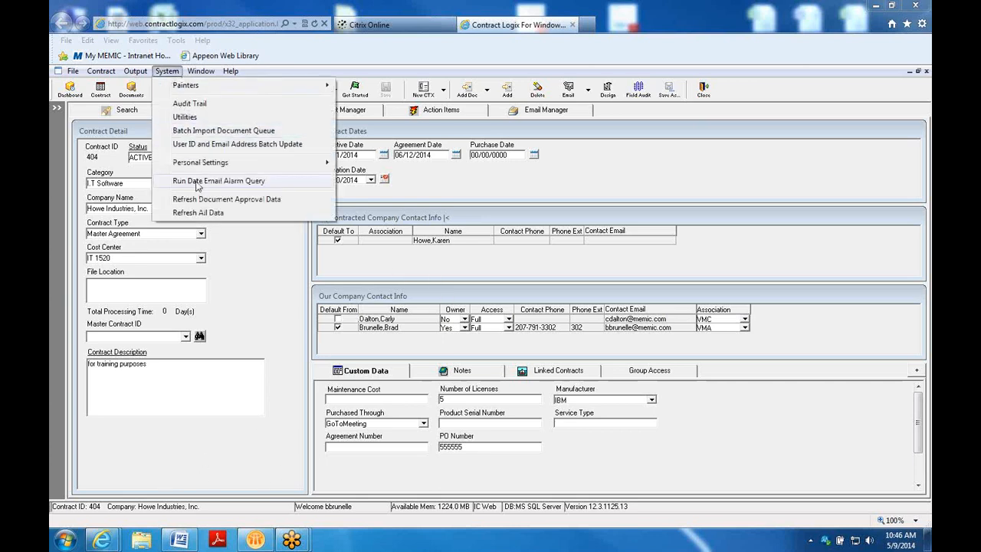
pyautogui.click(197, 183)
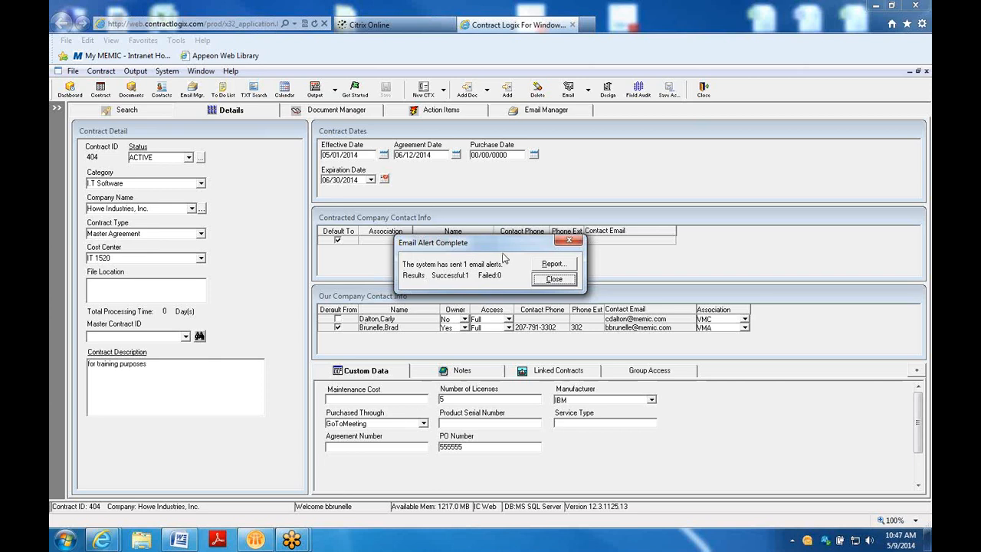
pyautogui.moveTo(504, 253); pyautogui.dragTo(532, 252)
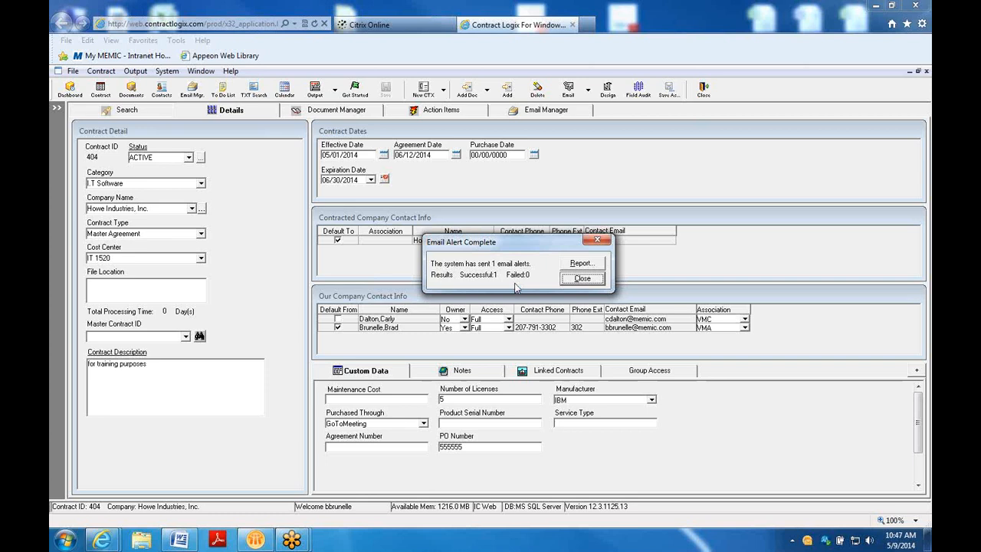
pyautogui.click(581, 278)
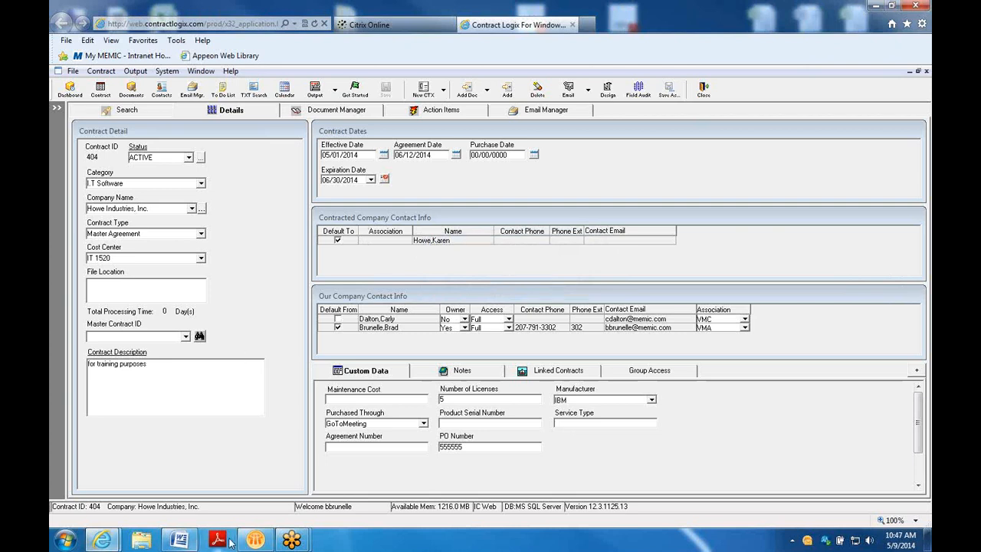
# View the Contract Expiration Date notification in the contract's sent emails, and return to the contract details.
pyautogui.click(259, 543)
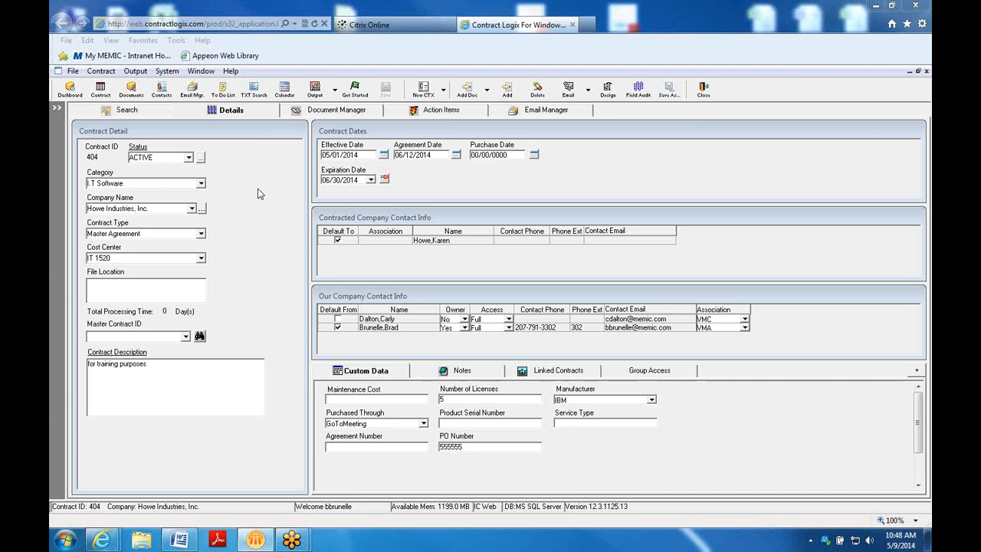
pyautogui.click(190, 93)
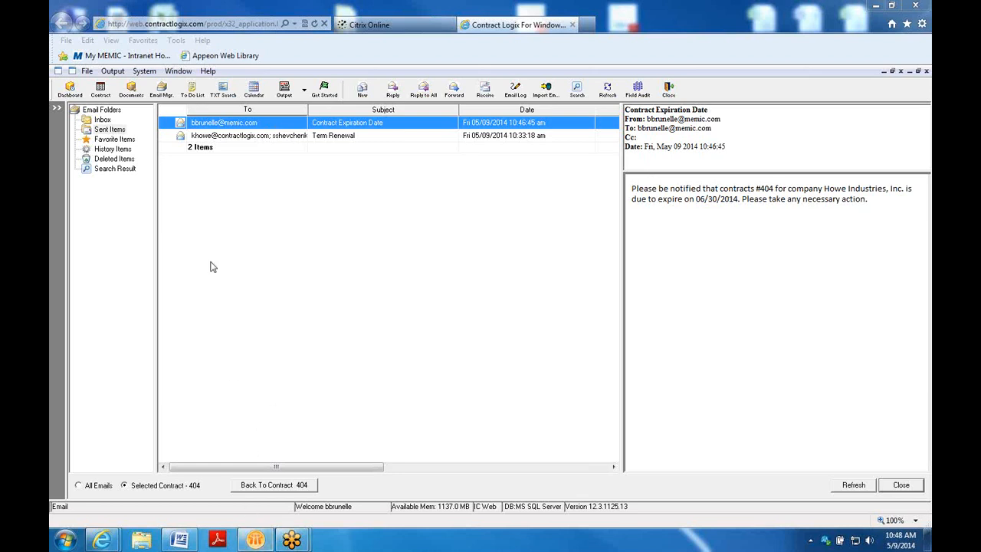
pyautogui.click(100, 89)
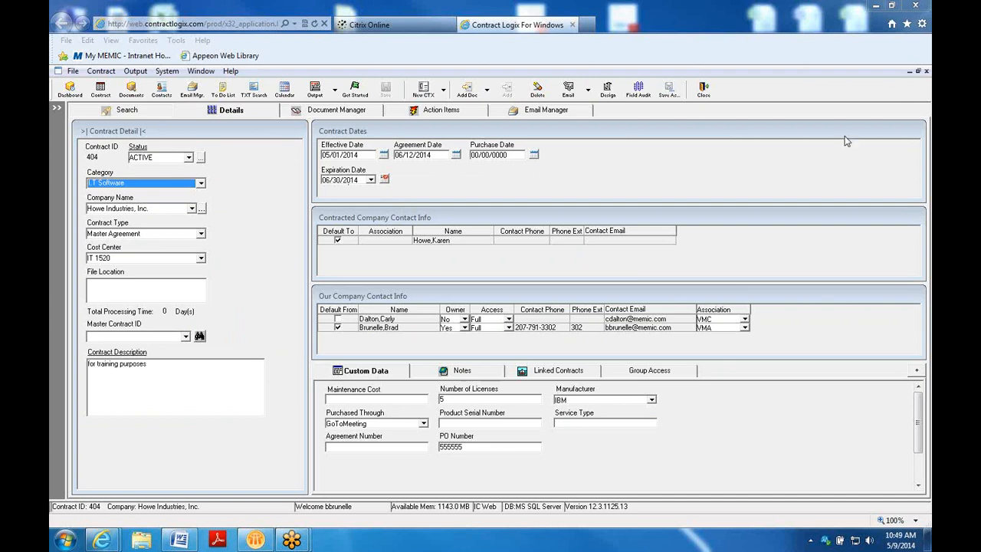
# Reopen the expiration date alarm to check its email status and last emailed date, and close it without changes.
pyautogui.click(347, 181)
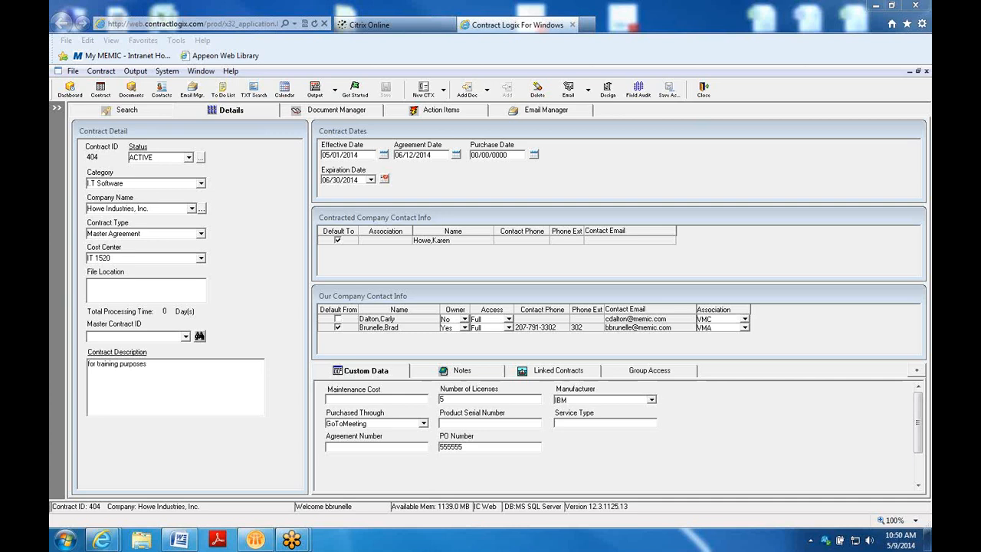
pyautogui.click(385, 180)
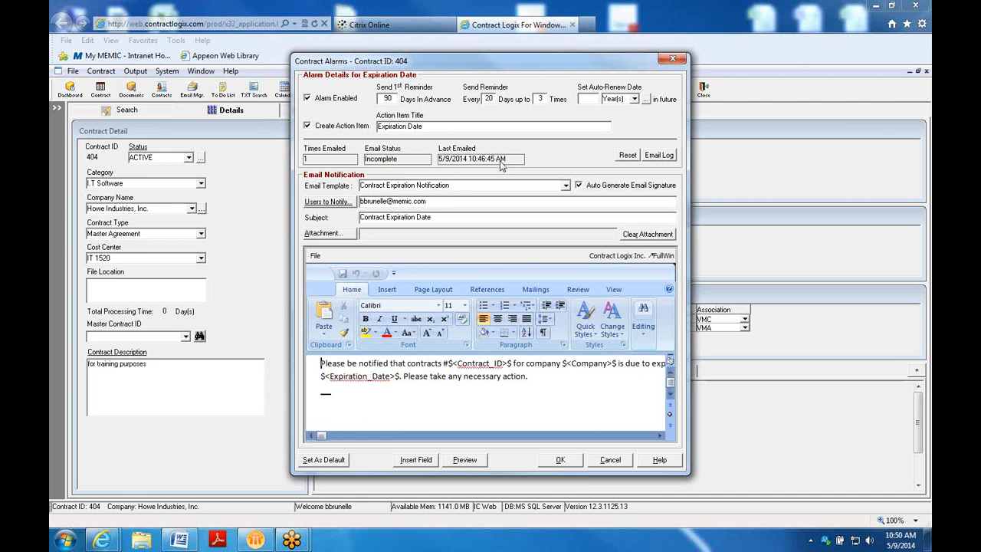
pyautogui.click(600, 464)
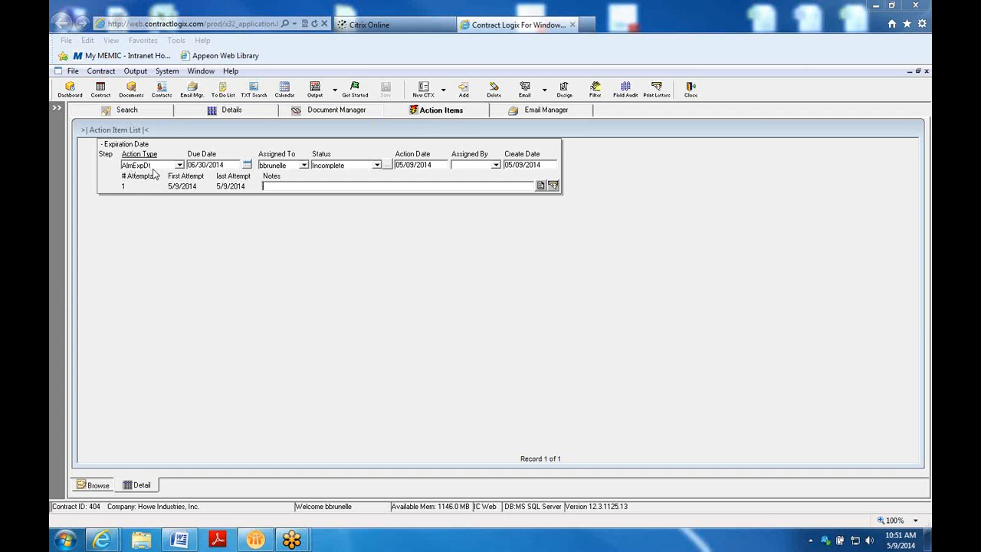
# Review the action types offered for the contract's expiration date action item, keeping AlmExpDt.
pyautogui.click(180, 166)
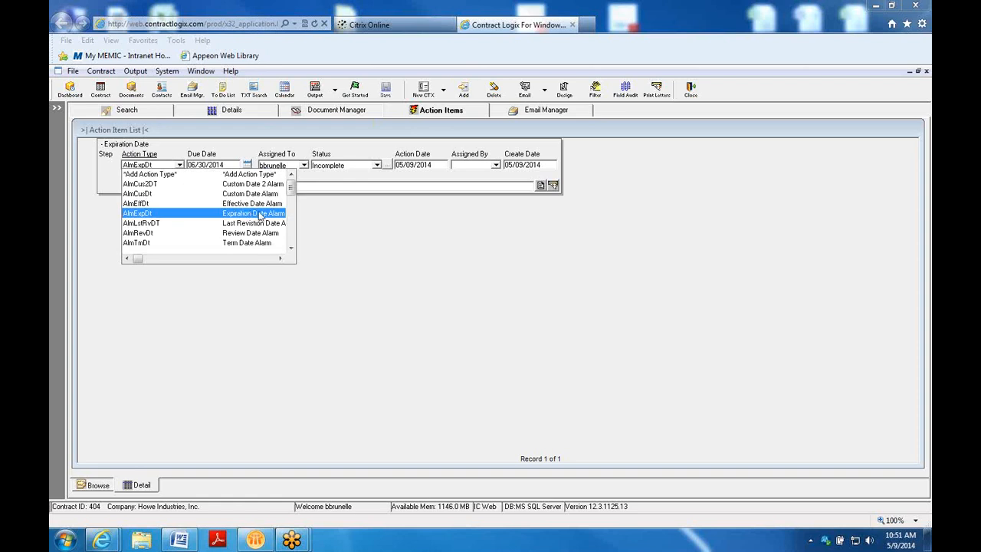
pyautogui.click(168, 214)
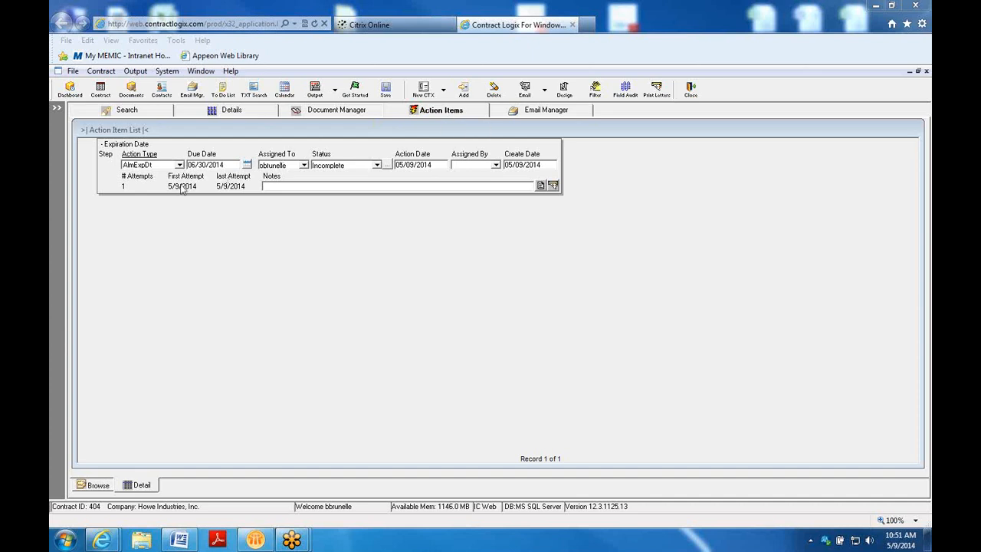
# Open the To Do List and review the Contract Logix LLC and Howe Industries, Inc. entries under Expiring Contracts.
pyautogui.click(226, 96)
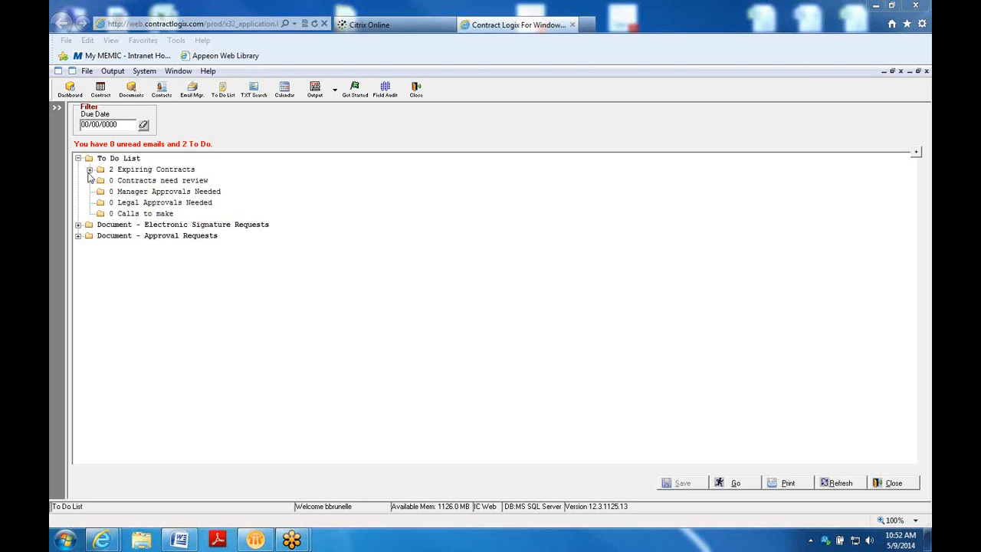
pyautogui.click(88, 171)
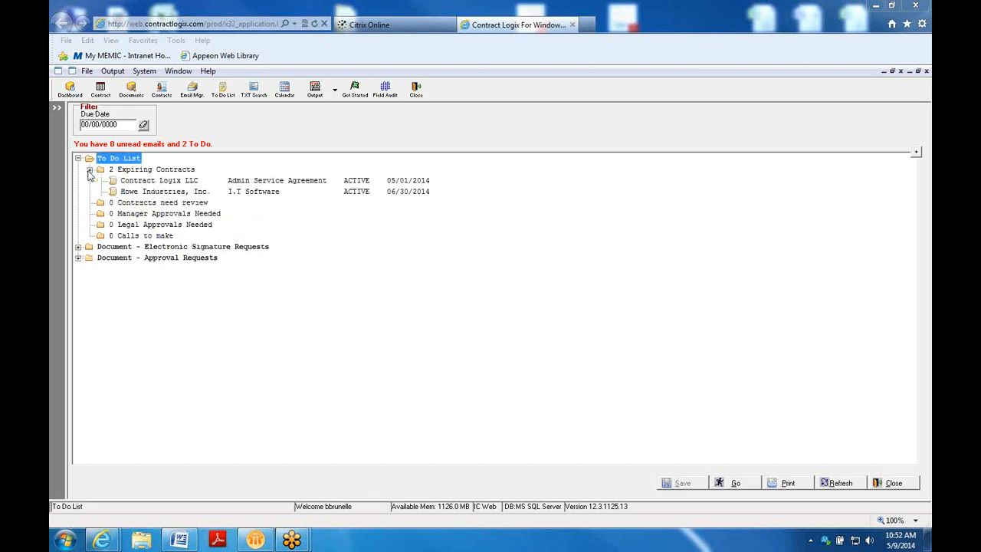
pyautogui.click(167, 182)
pyautogui.click(169, 192)
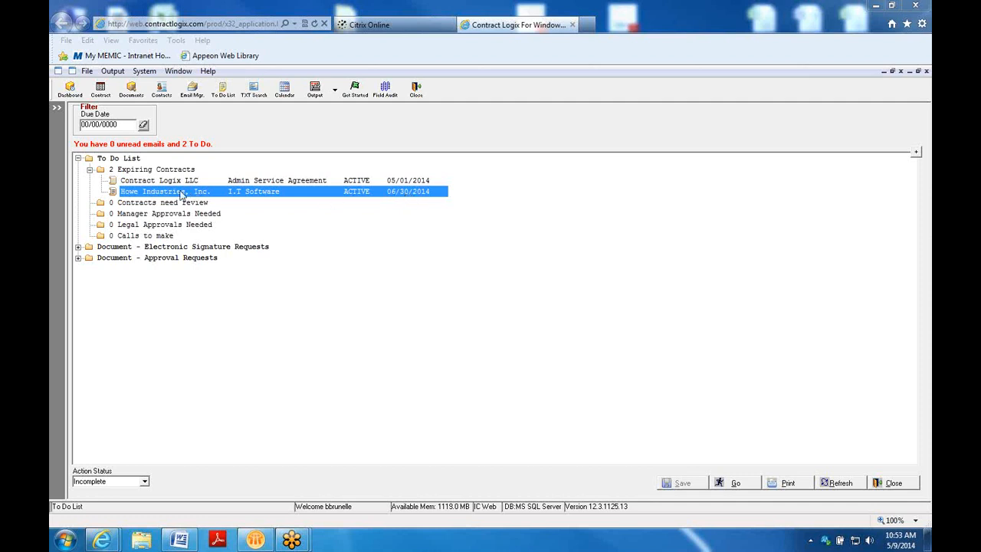
pyautogui.click(239, 183)
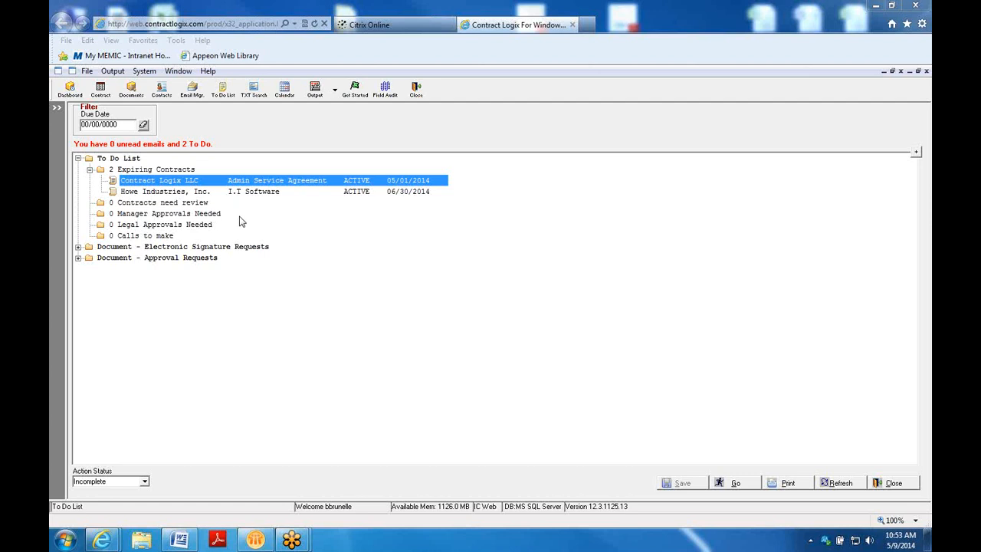
pyautogui.click(155, 191)
pyautogui.click(148, 182)
# Review the expiring contracts in the dashboard's To Do List and open the Contract Logix LLC contract from there.
pyautogui.click(68, 92)
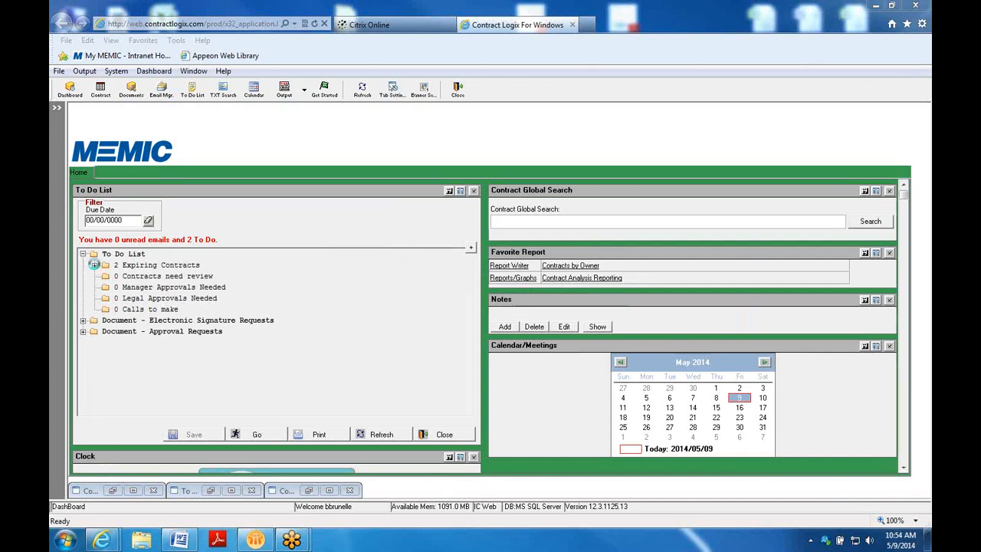
pyautogui.click(94, 265)
pyautogui.click(163, 288)
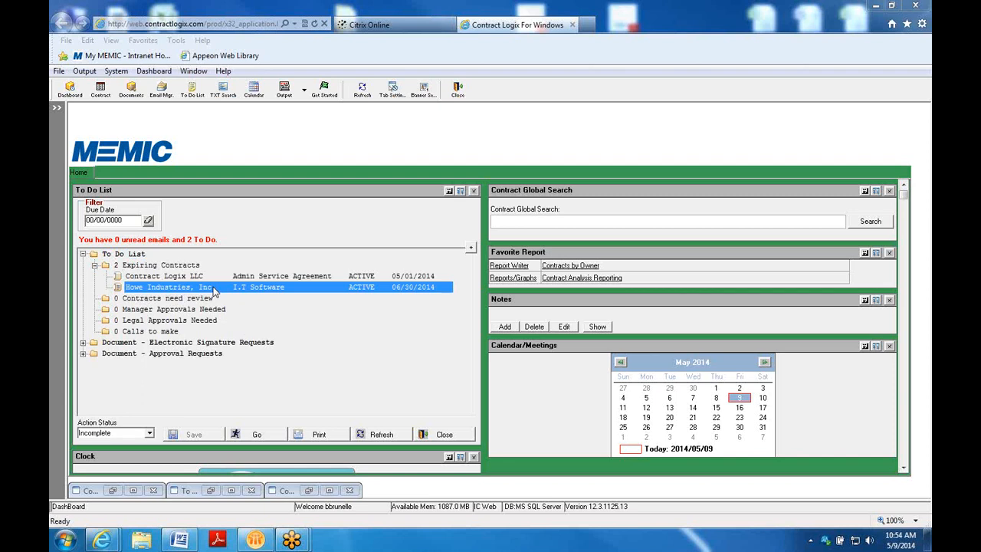
pyautogui.click(165, 278)
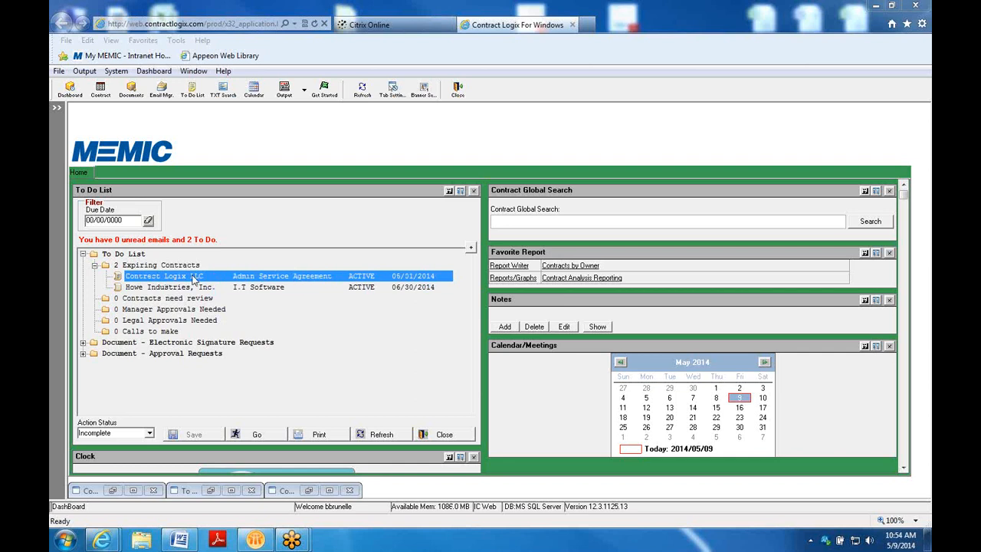
pyautogui.doubleClick(192, 276)
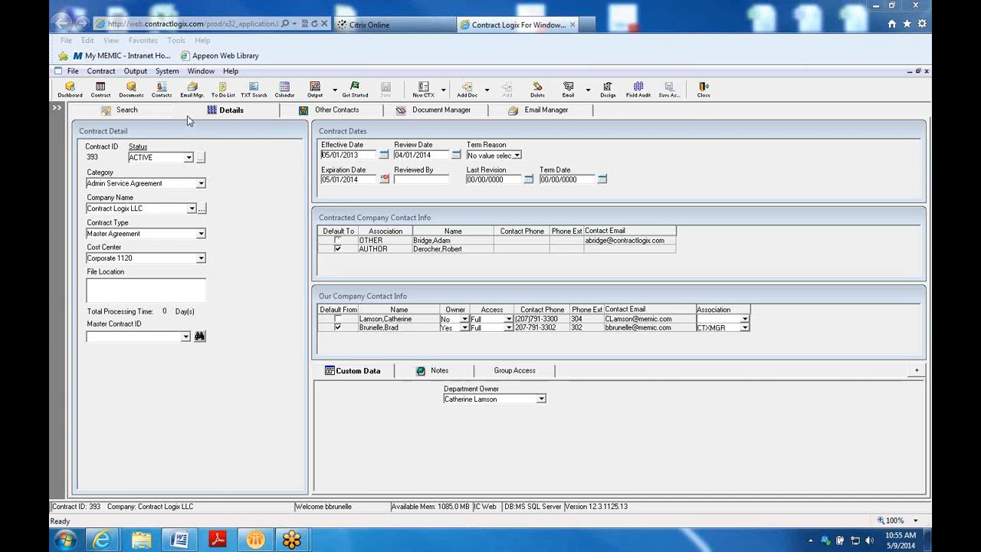
# View the May and June 2014 months in the contract calendar, and close the calendar.
pyautogui.click(285, 90)
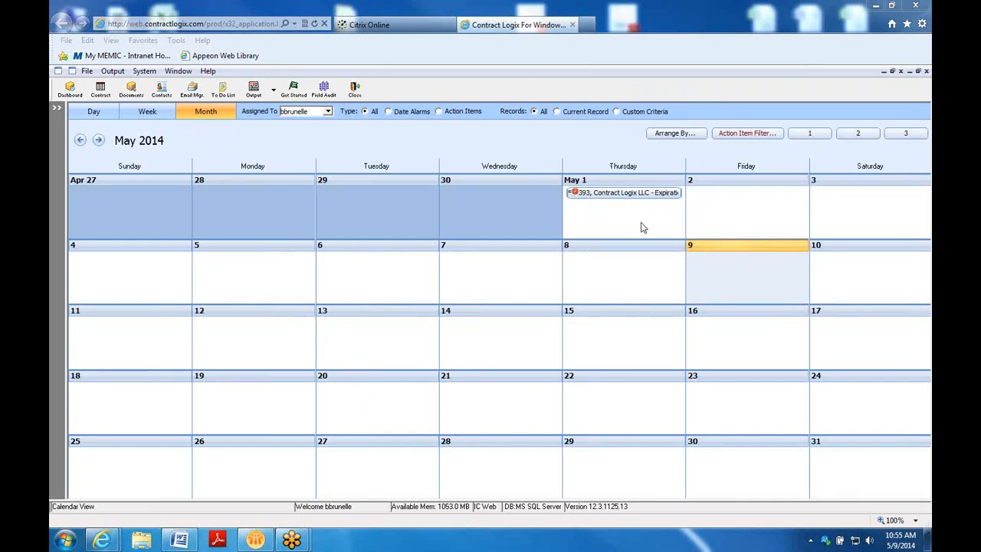
pyautogui.click(99, 141)
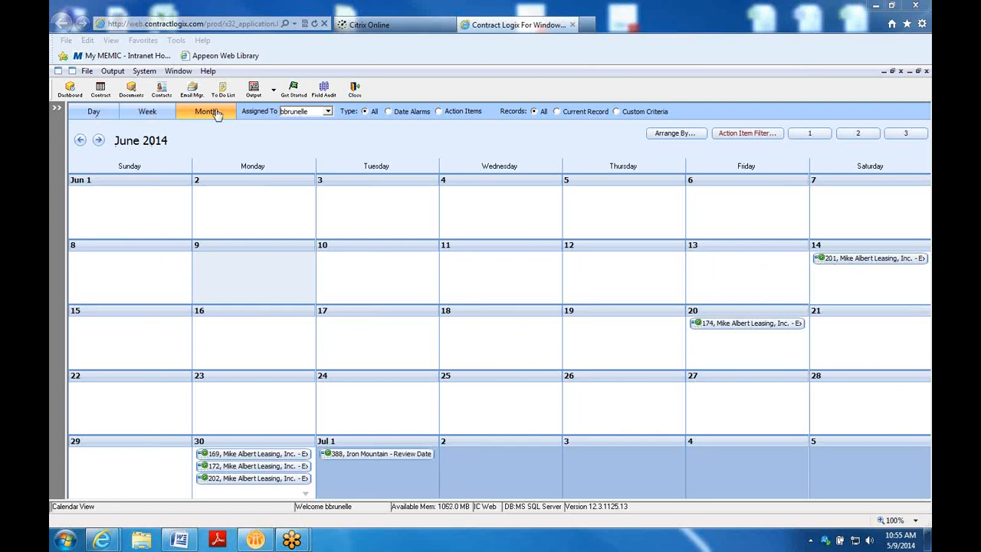
pyautogui.click(80, 141)
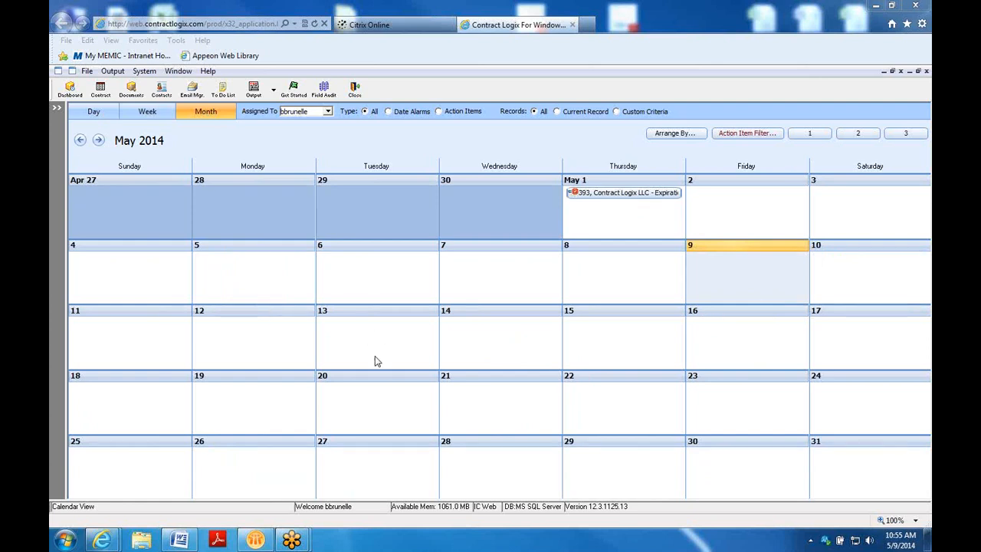
pyautogui.click(355, 93)
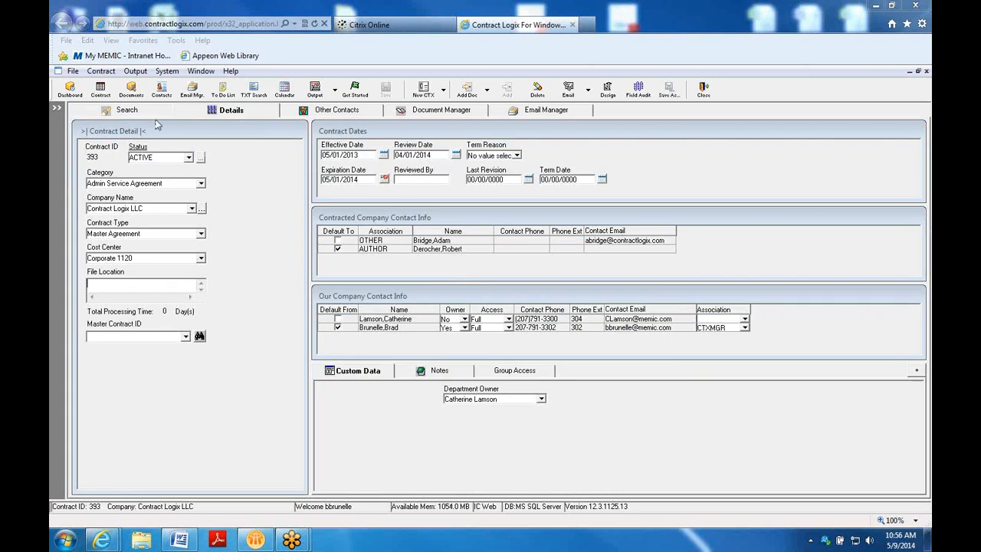
# Mark the Howe Industries, Inc. item under Expiring Contracts in the To Do List as Complete and save it.
pyautogui.click(129, 110)
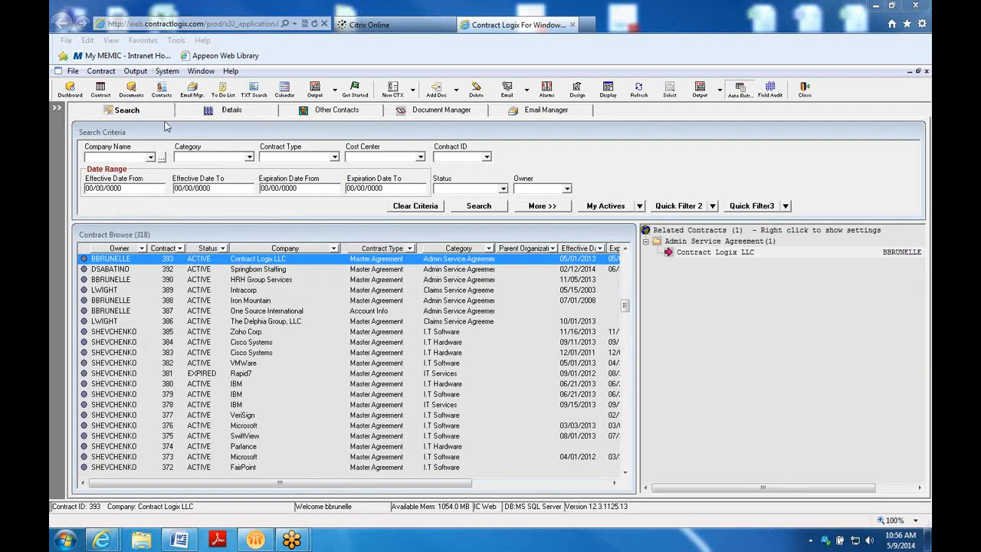
pyautogui.click(223, 90)
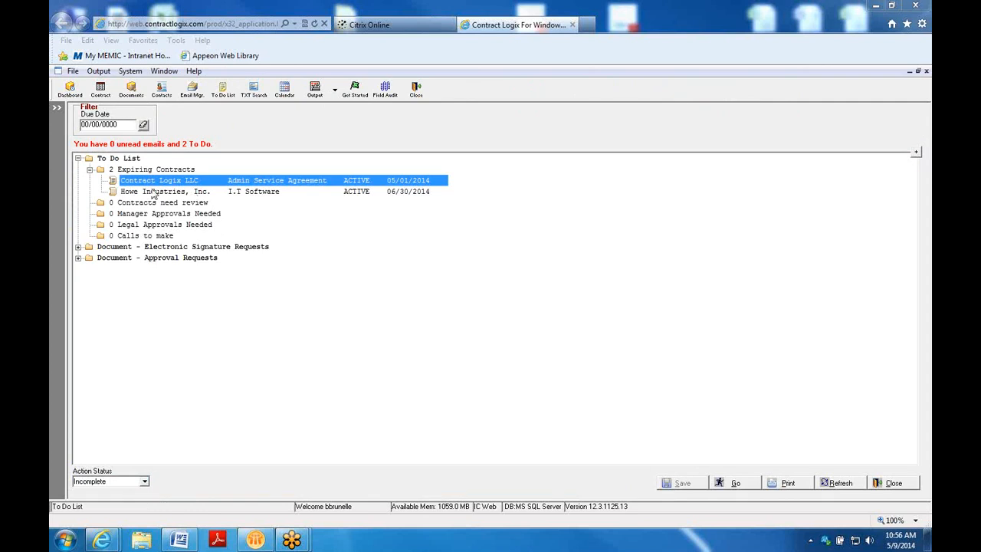
pyautogui.click(164, 192)
pyautogui.click(165, 181)
pyautogui.click(172, 193)
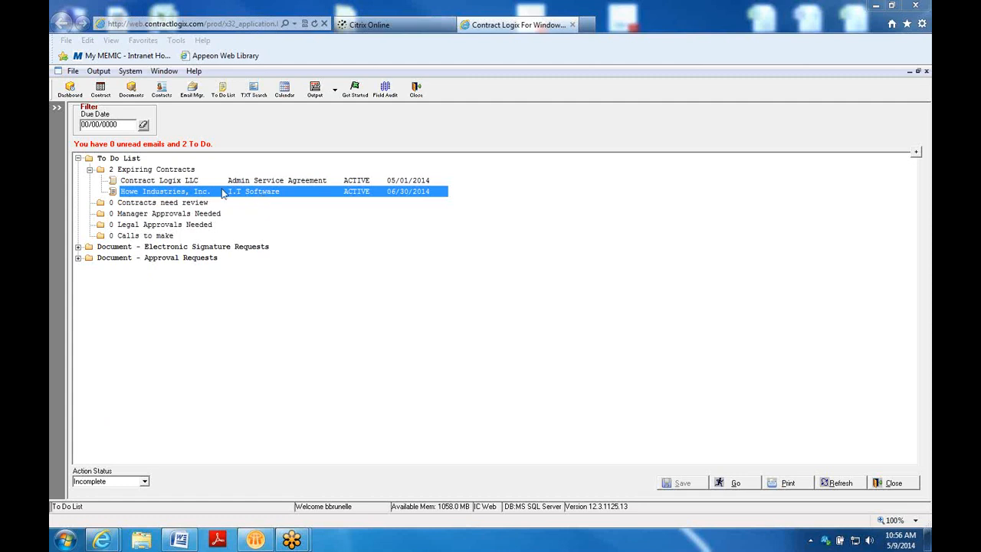
pyautogui.click(147, 484)
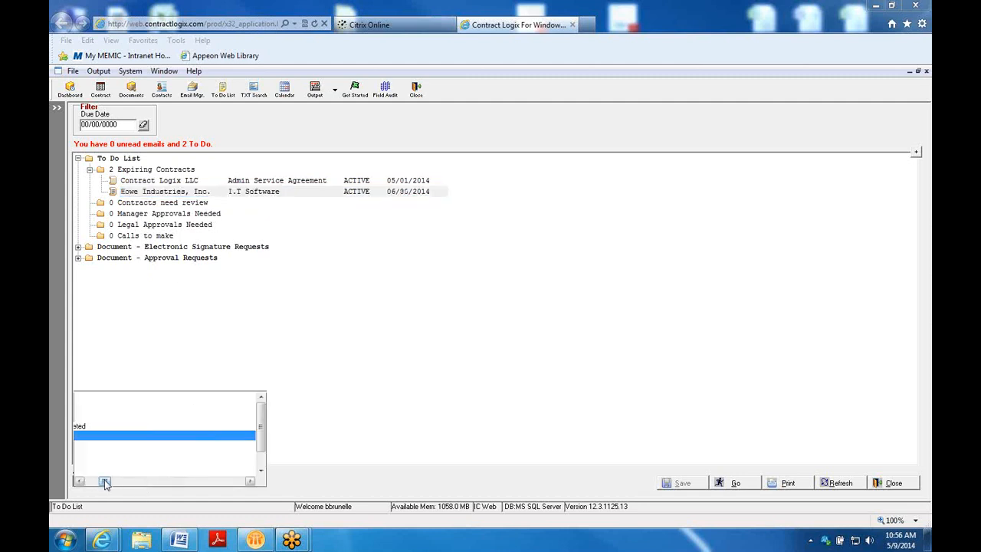
pyautogui.click(80, 481)
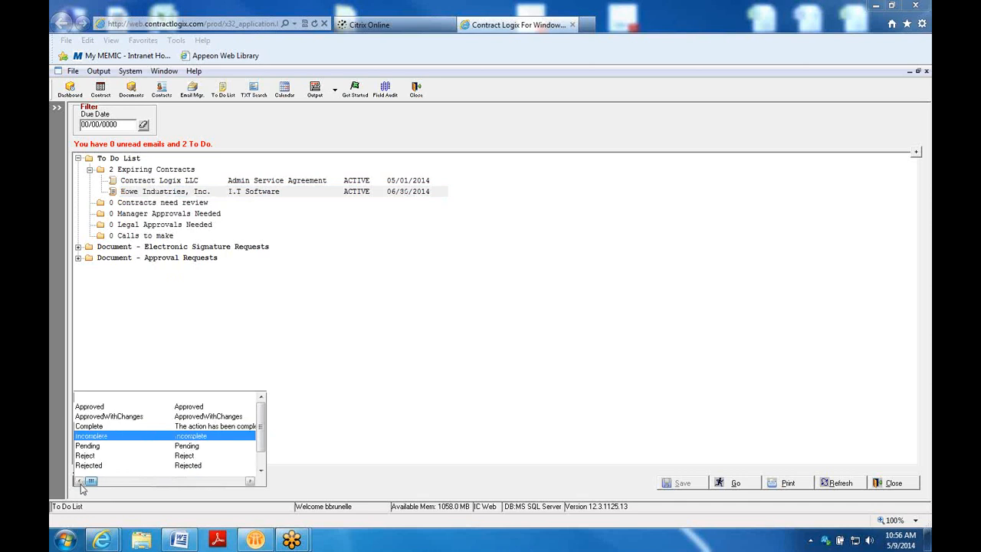
pyautogui.click(92, 428)
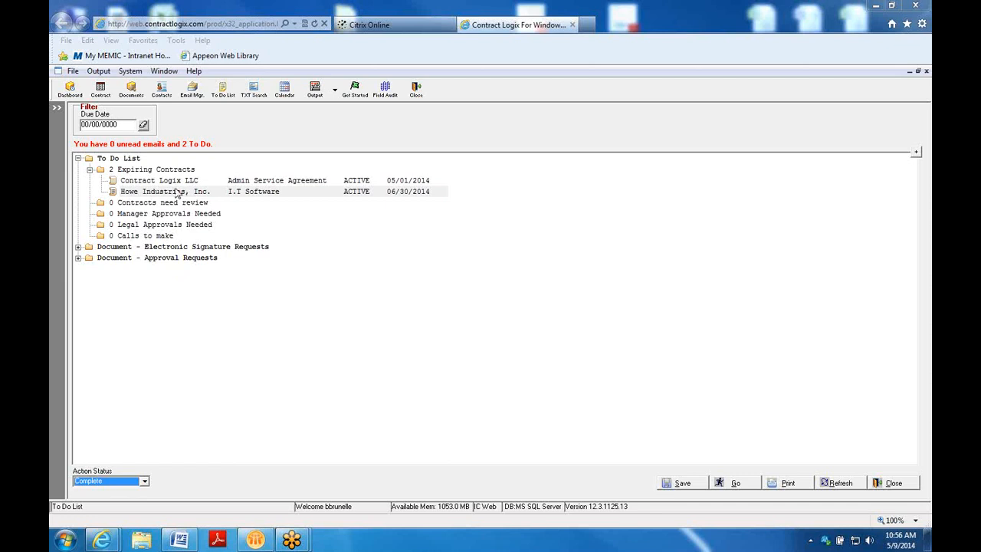
pyautogui.click(682, 483)
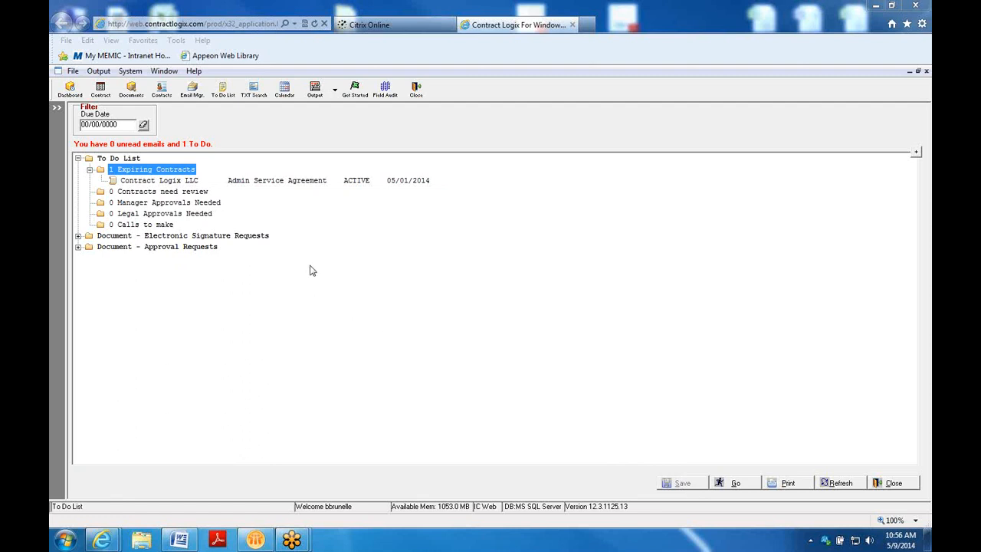
# Search the contracts for company name "howe" and view the action items of Howe Industries contract 404.
pyautogui.click(102, 89)
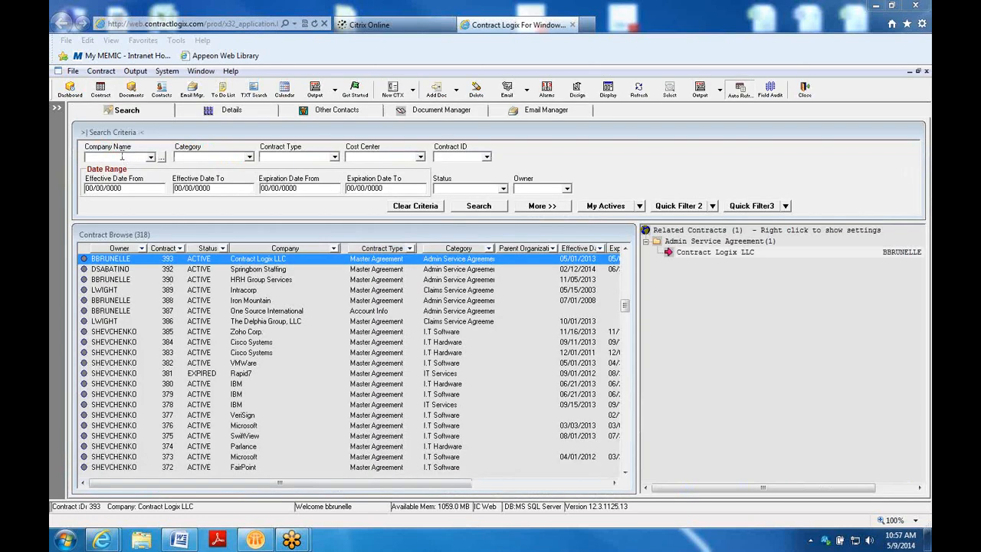
pyautogui.click(481, 206)
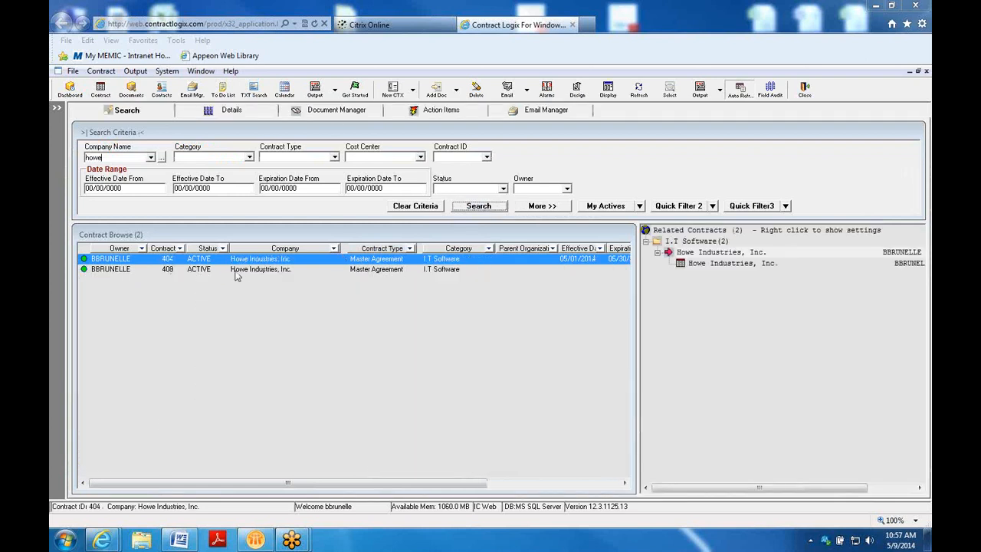
pyautogui.click(438, 112)
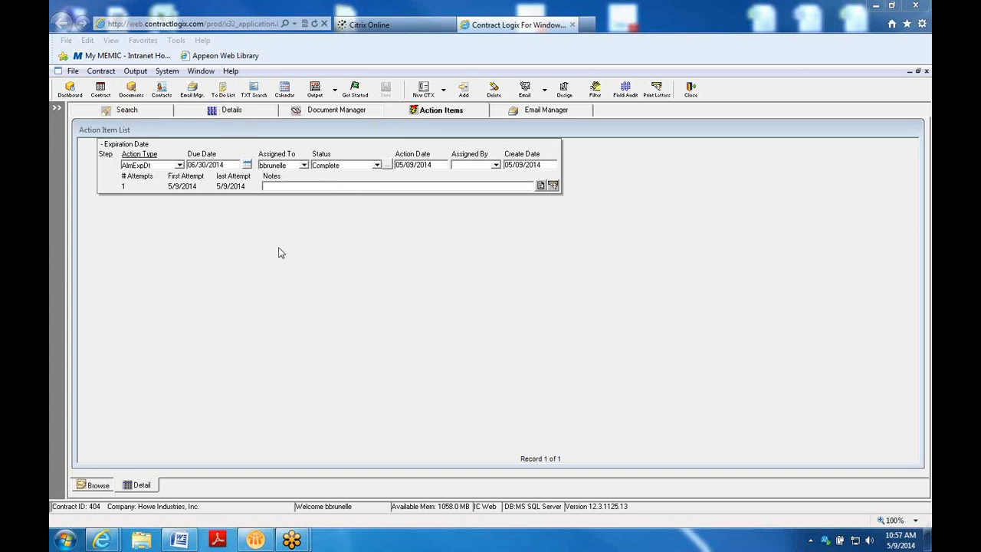
# Check the expiration date alarm settings from the contract's details, and close the alarm without changes.
pyautogui.click(249, 112)
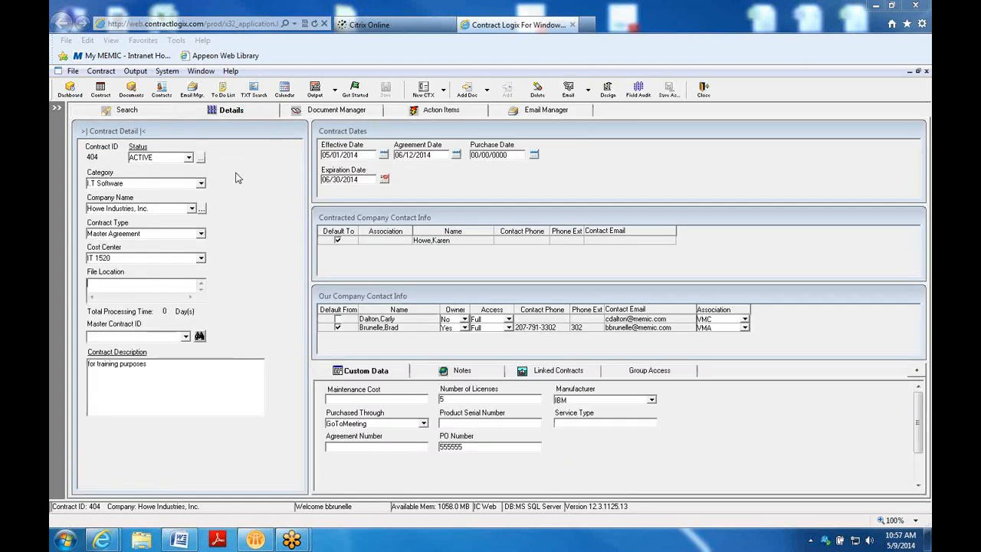
pyautogui.click(386, 180)
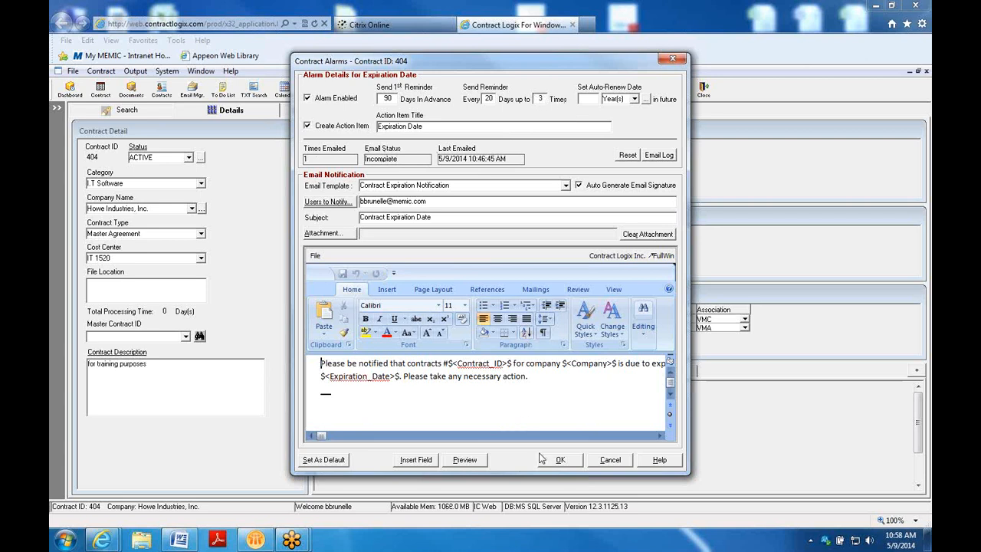
pyautogui.click(601, 462)
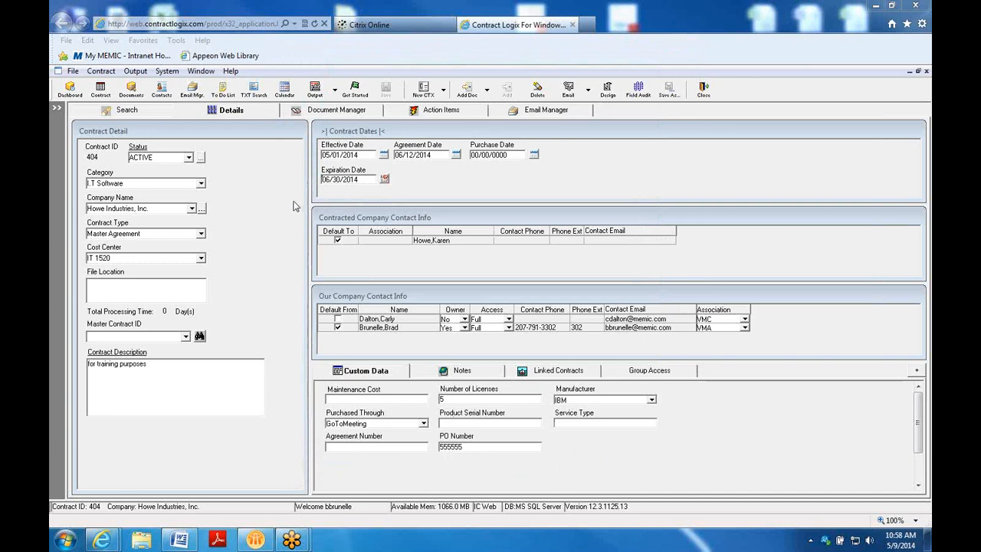
# Set the status of contract 404 to EXPIRED.
pyautogui.click(258, 175)
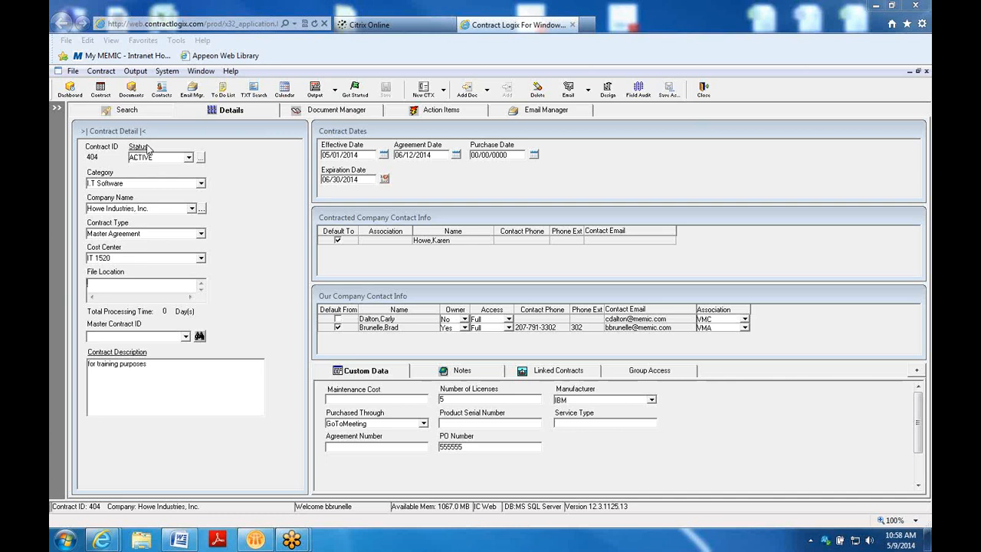
pyautogui.click(189, 158)
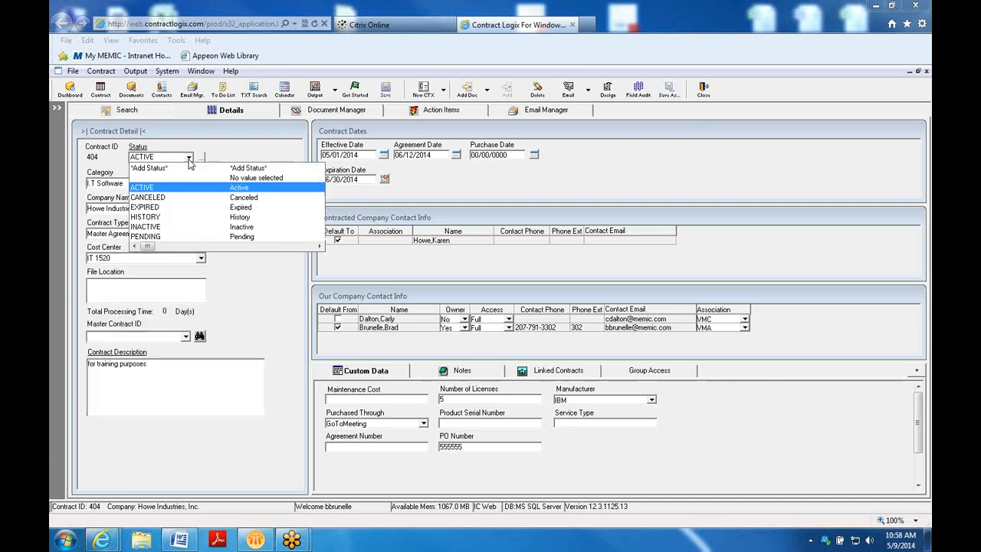
pyautogui.click(156, 208)
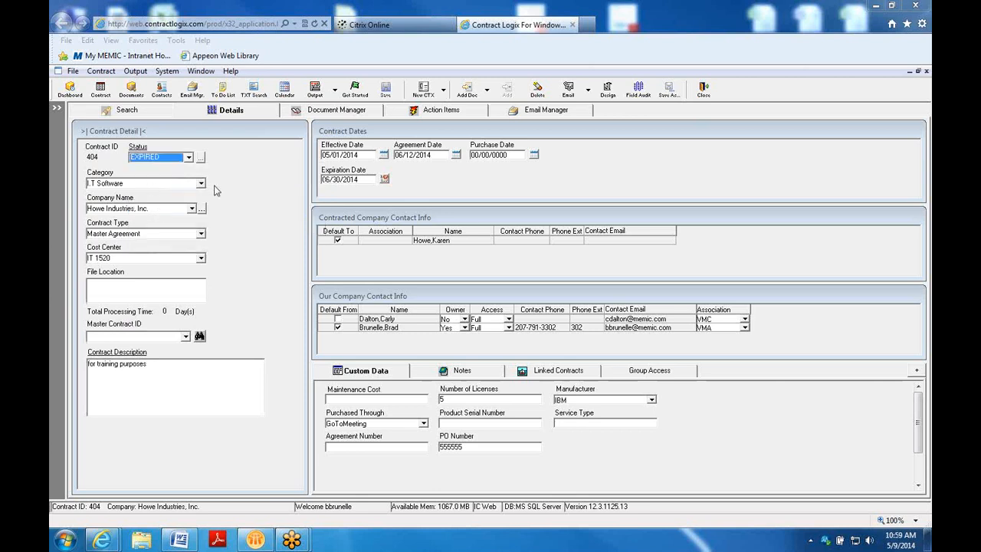
pyautogui.click(387, 89)
# Return the contract's status to ACTIVE and save the contract.
pyautogui.click(188, 157)
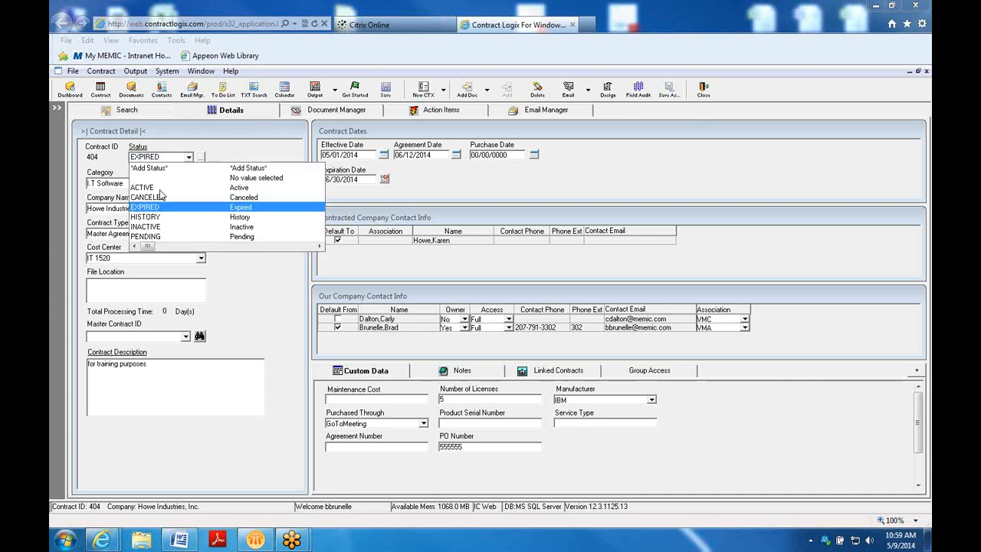
pyautogui.click(159, 188)
pyautogui.click(386, 89)
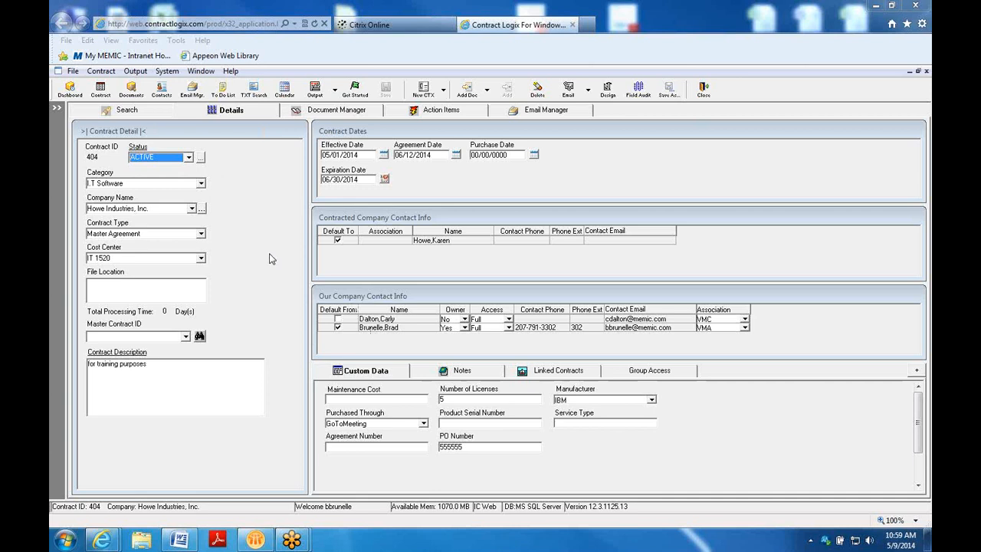
# Set the contract's expiration date to 6/30/2015 and save the contract.
pyautogui.click(362, 183)
pyautogui.click(400, 190)
pyautogui.click(425, 187)
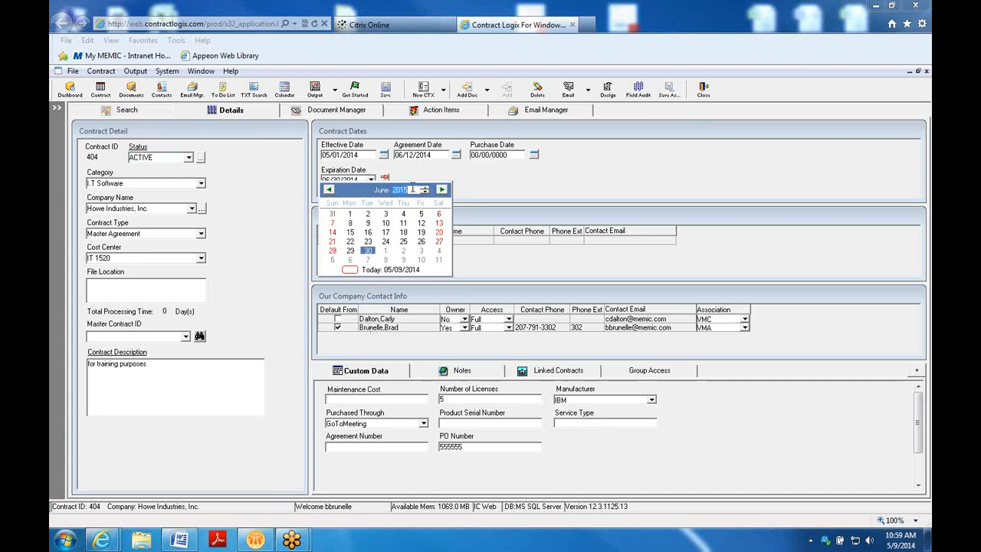
pyautogui.click(368, 250)
pyautogui.click(387, 92)
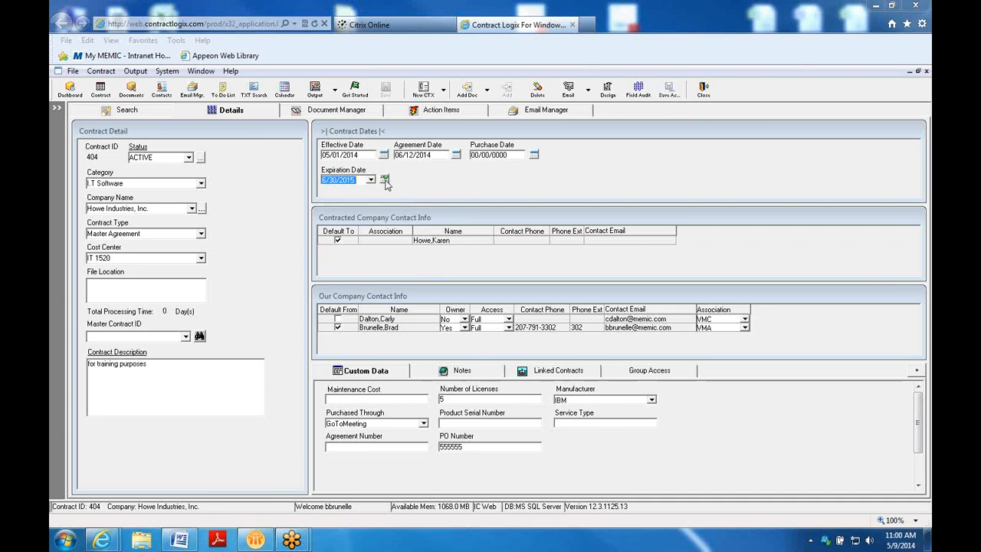
# Reset the expiration date alarm's Times Emailed to zero, deleting its corresponding action items, and accept the alarm settings.
pyautogui.click(386, 181)
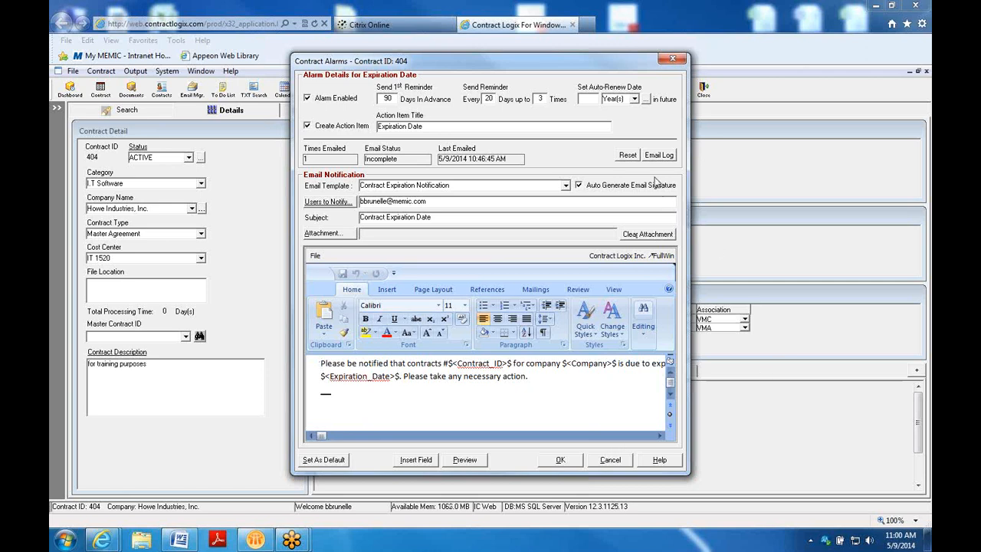
pyautogui.click(627, 156)
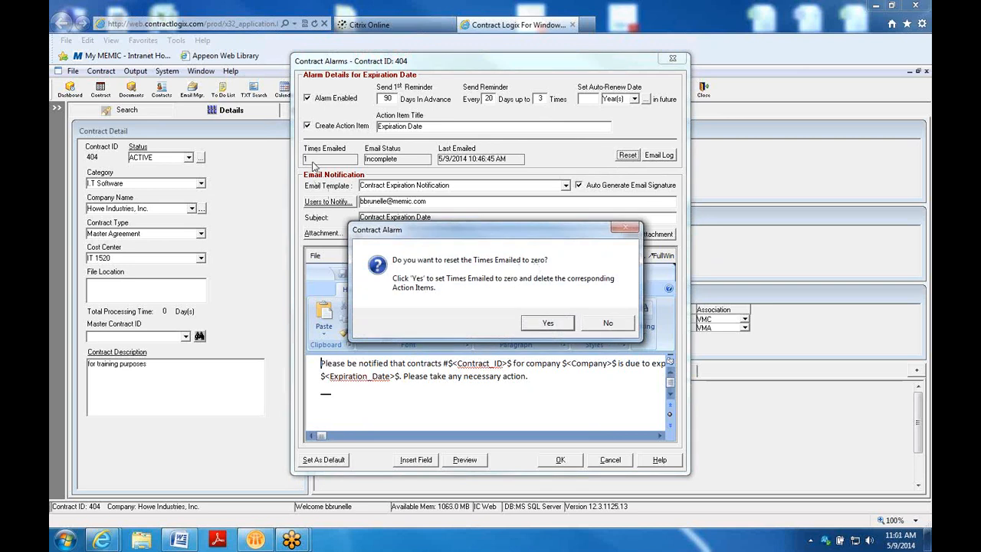
pyautogui.click(548, 322)
pyautogui.click(560, 463)
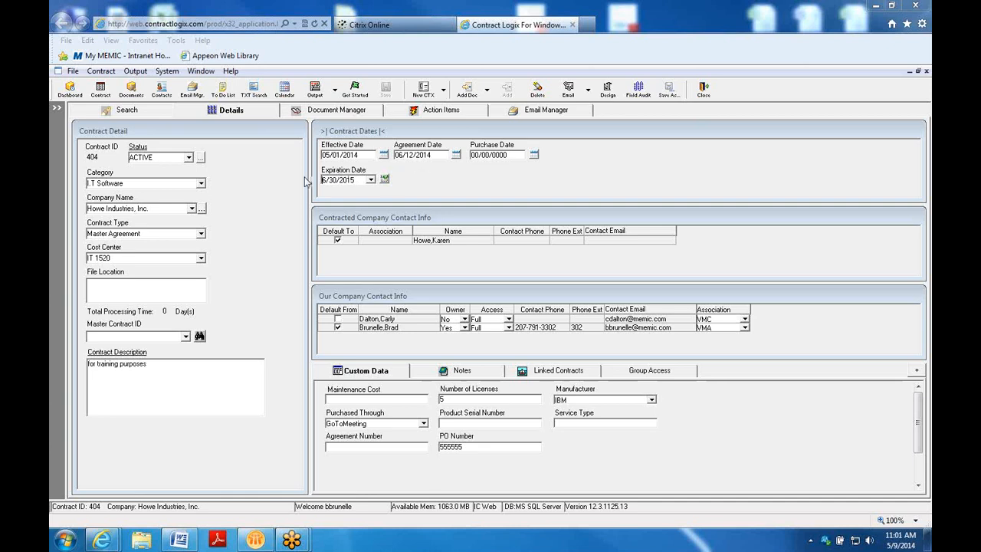
# Clear the contract's expiration date together with its alarm, and set a new expiration date of 5/9/2015.
pyautogui.doubleClick(352, 183)
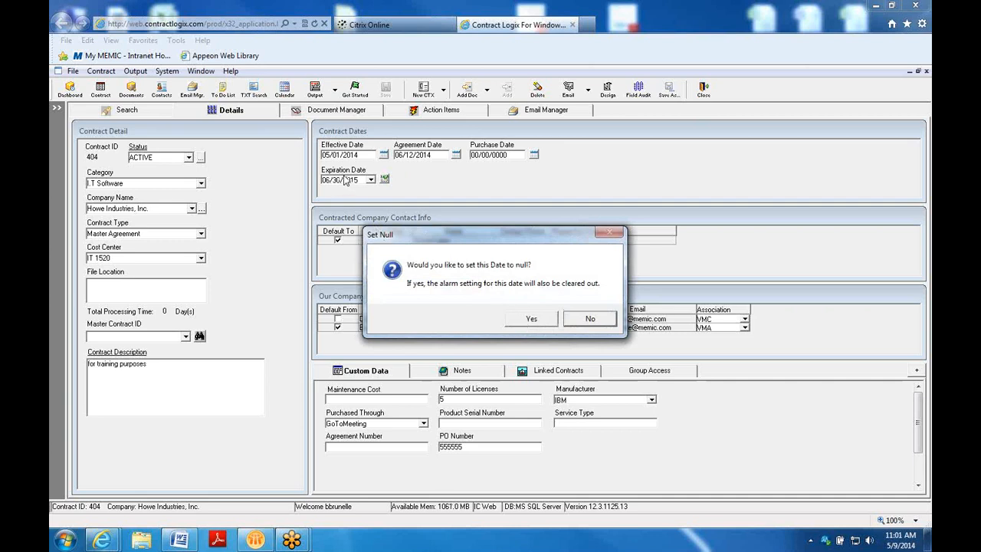
pyautogui.click(527, 319)
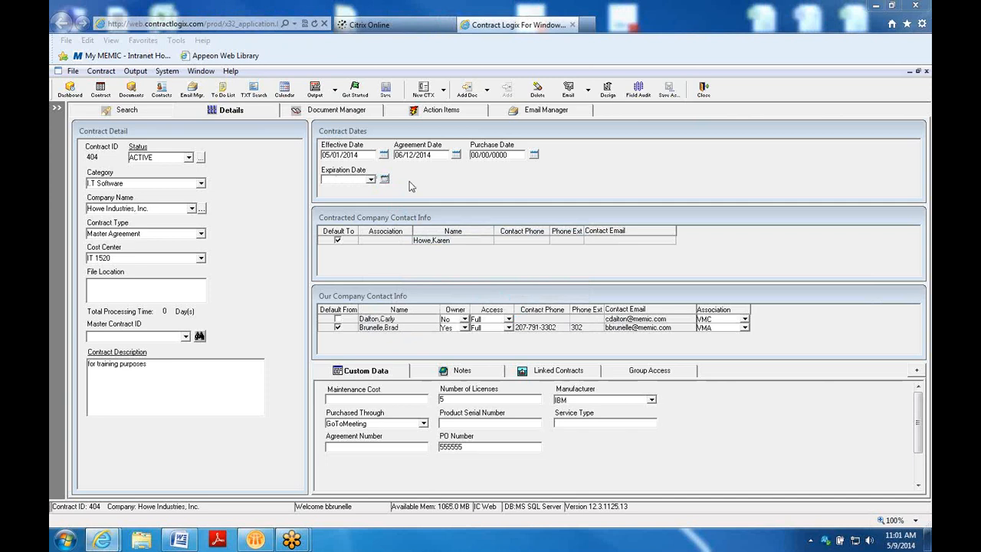
pyautogui.click(371, 179)
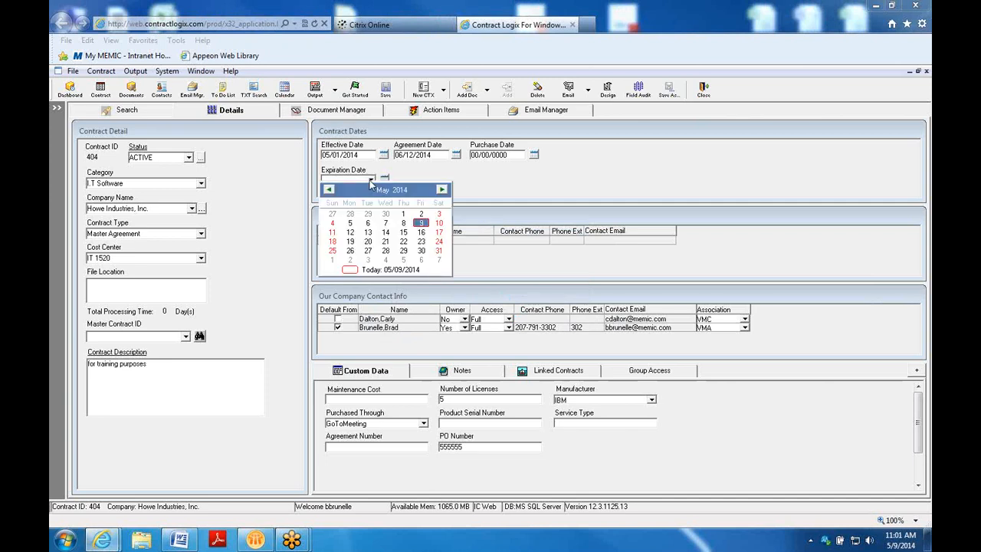
pyautogui.click(400, 189)
pyautogui.click(424, 187)
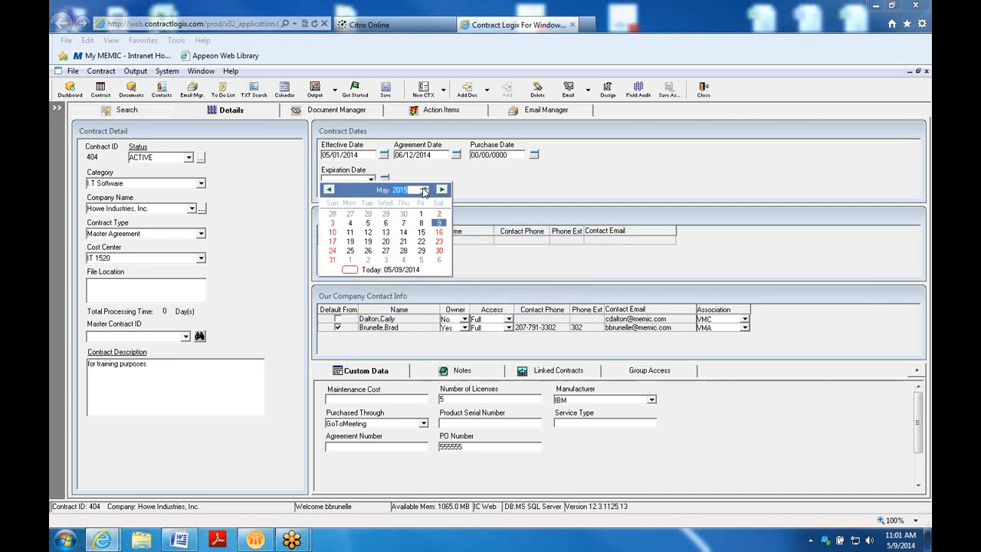
pyautogui.click(439, 223)
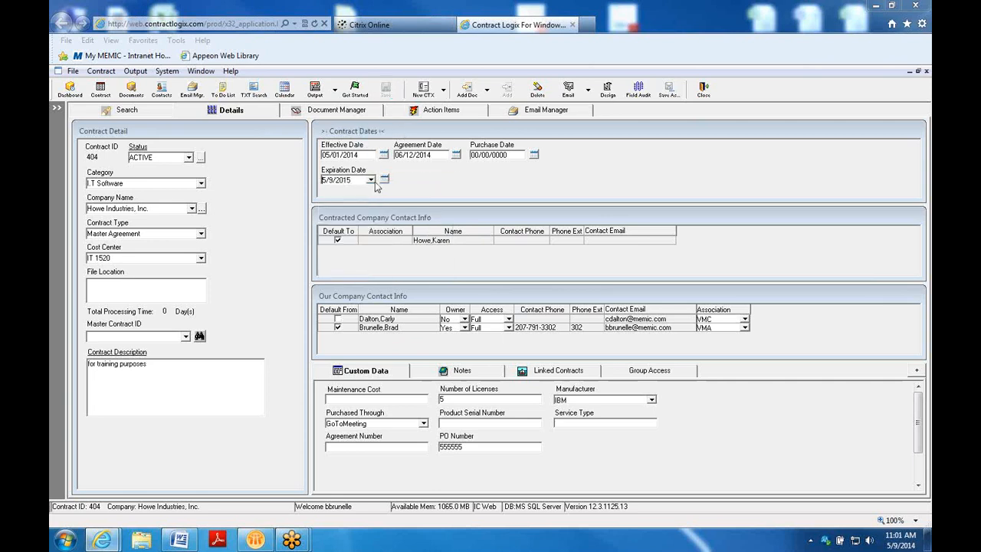
pyautogui.click(386, 181)
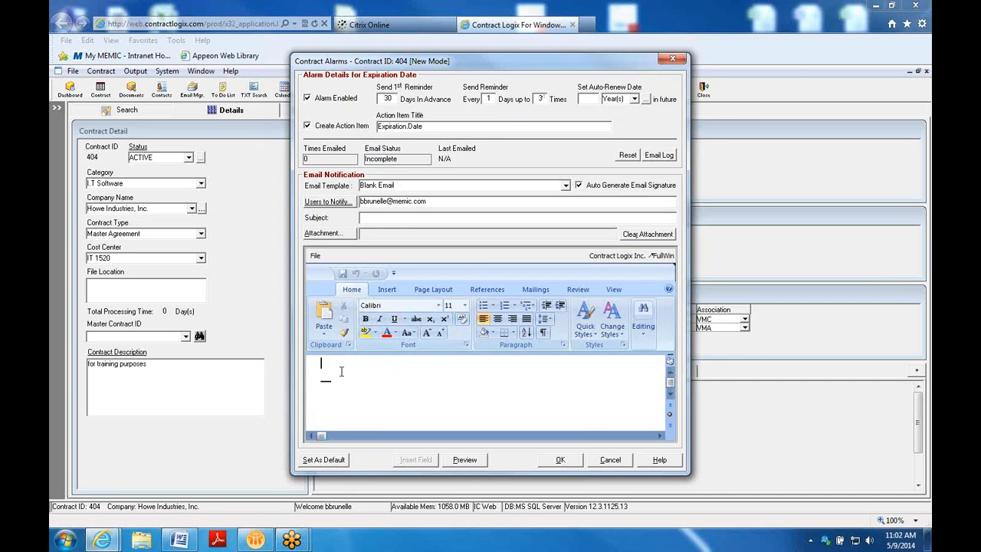
pyautogui.click(389, 98)
pyautogui.write('90')
pyautogui.click(482, 99)
pyautogui.write('20')
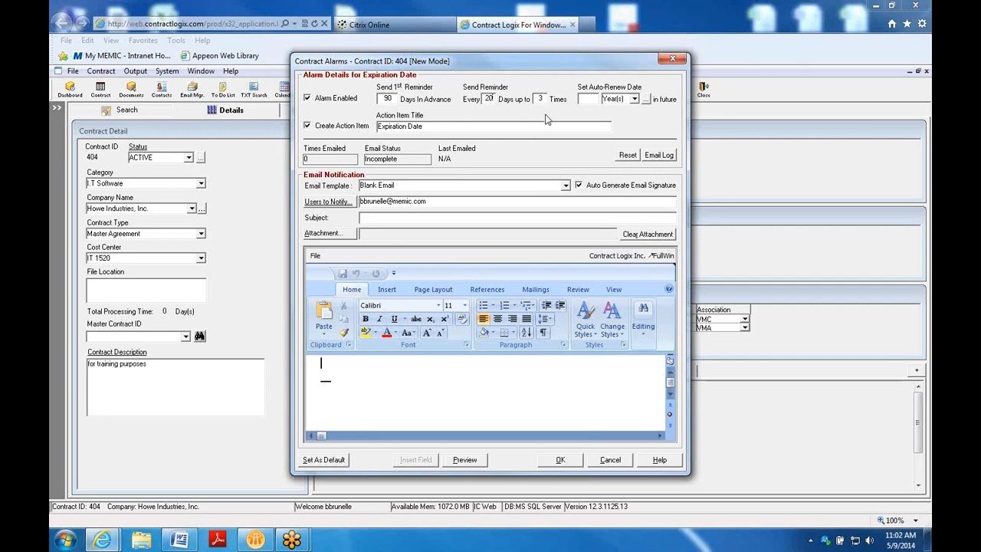
pyautogui.click(389, 187)
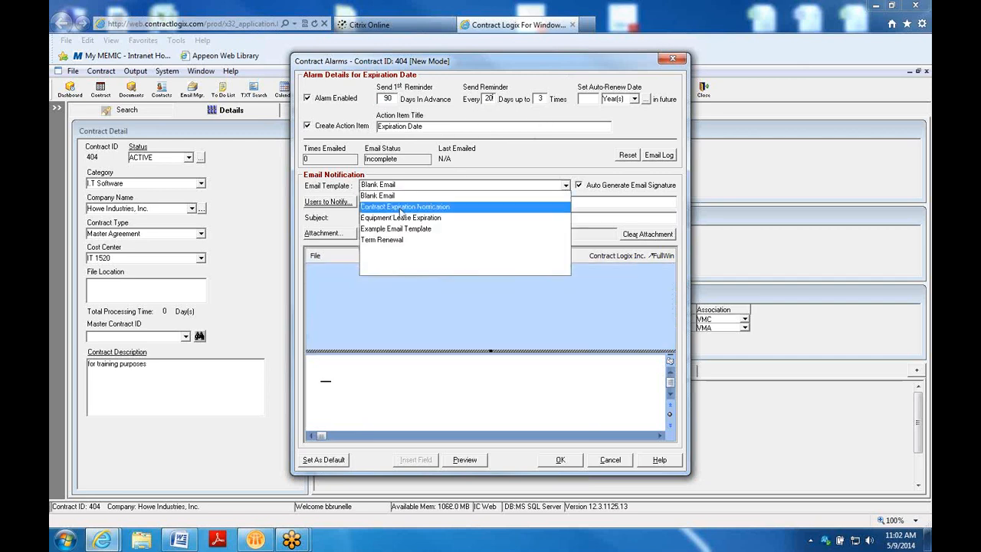
pyautogui.click(401, 207)
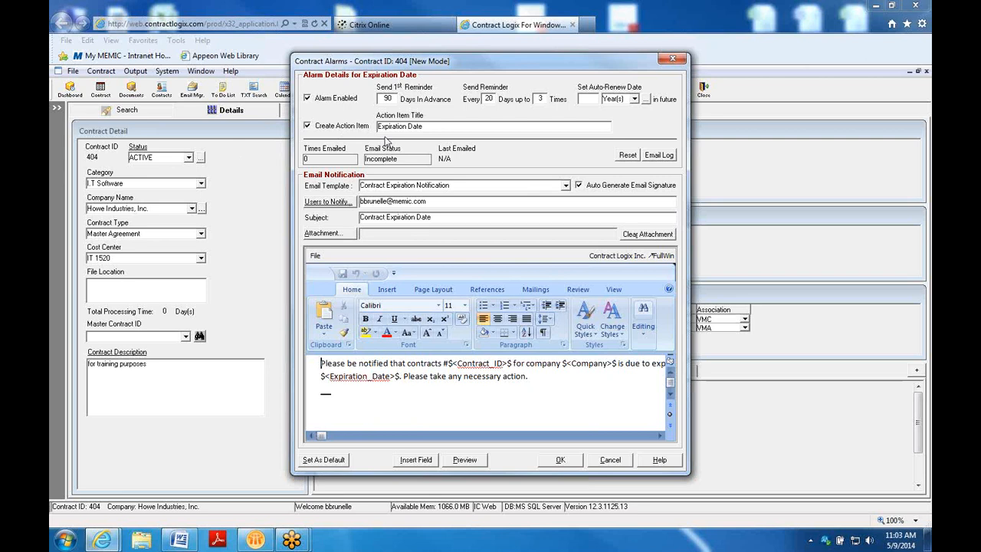
pyautogui.click(612, 464)
pyautogui.click(499, 320)
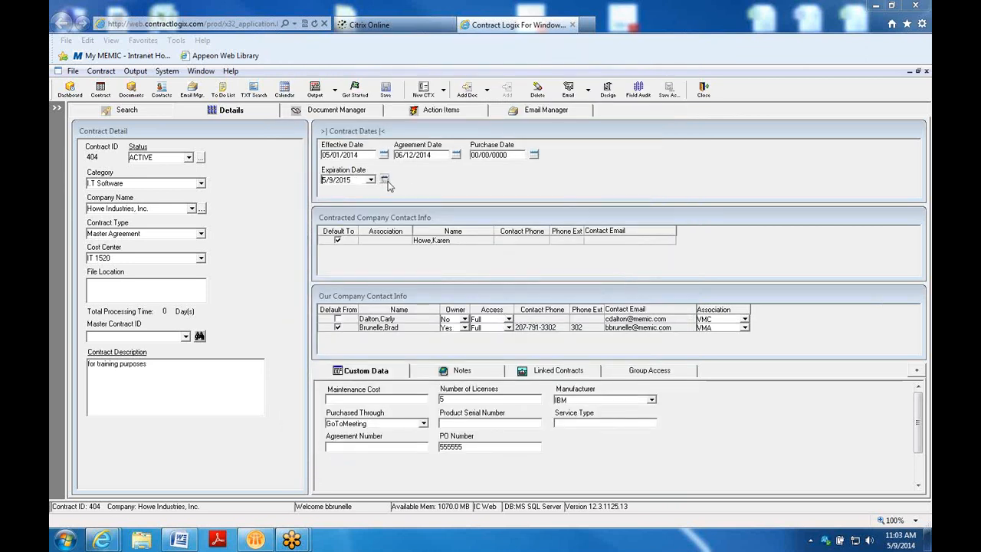
# Accept the default alarm settings for the expiration date and return to the contract search.
pyautogui.click(385, 182)
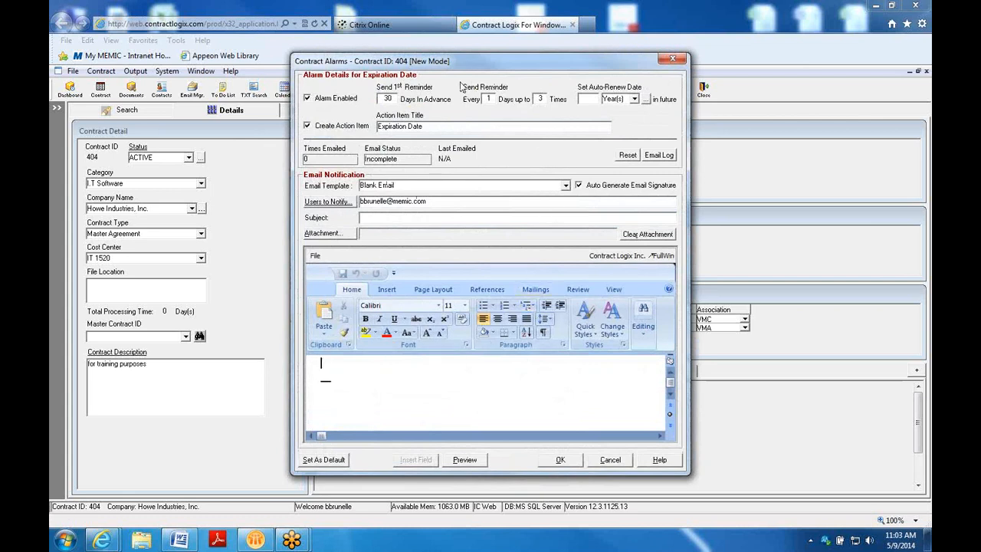
pyautogui.click(561, 460)
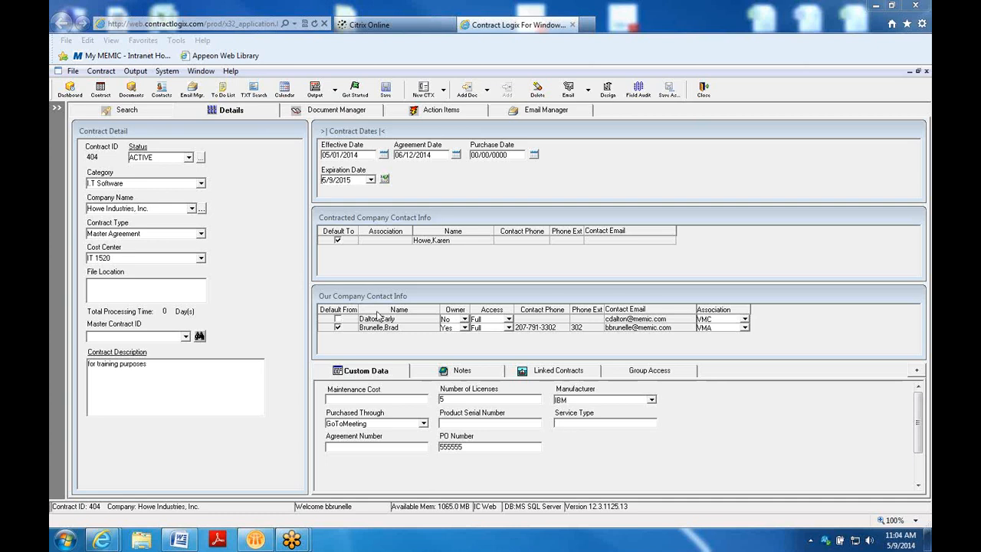
pyautogui.click(144, 115)
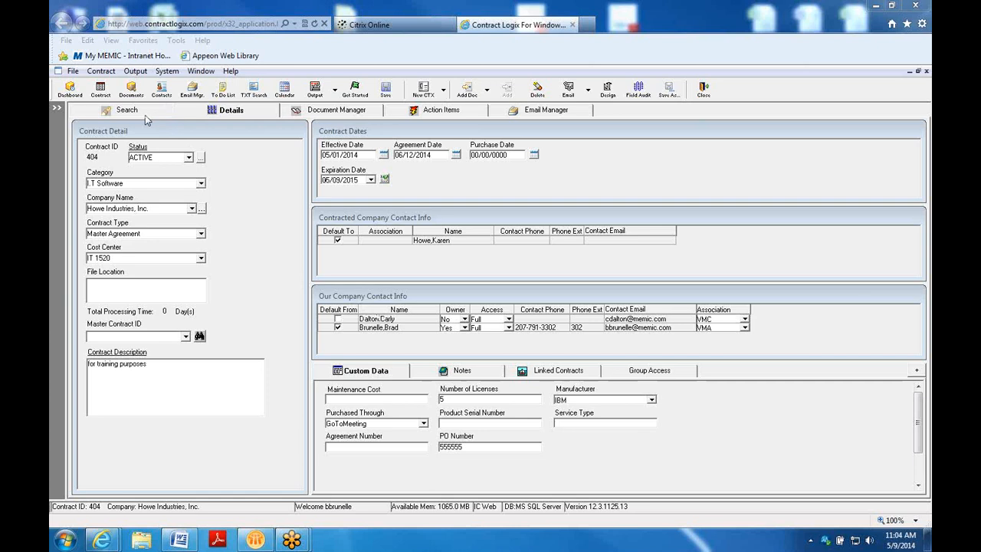
pyautogui.click(502, 313)
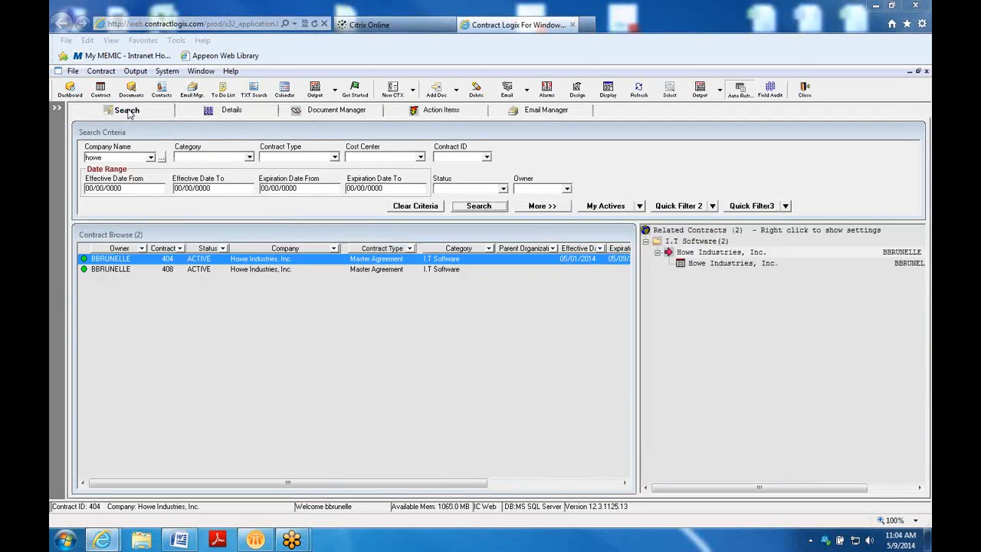
# Clear the search criteria, list all contracts, and narrow the search to one chosen owner's username.
pyautogui.click(415, 205)
pyautogui.click(478, 205)
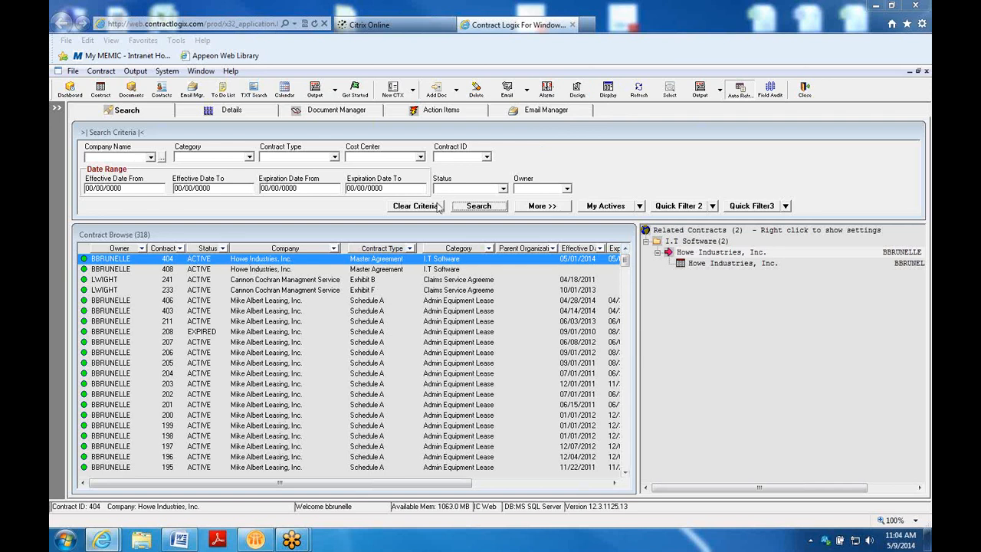
pyautogui.click(567, 188)
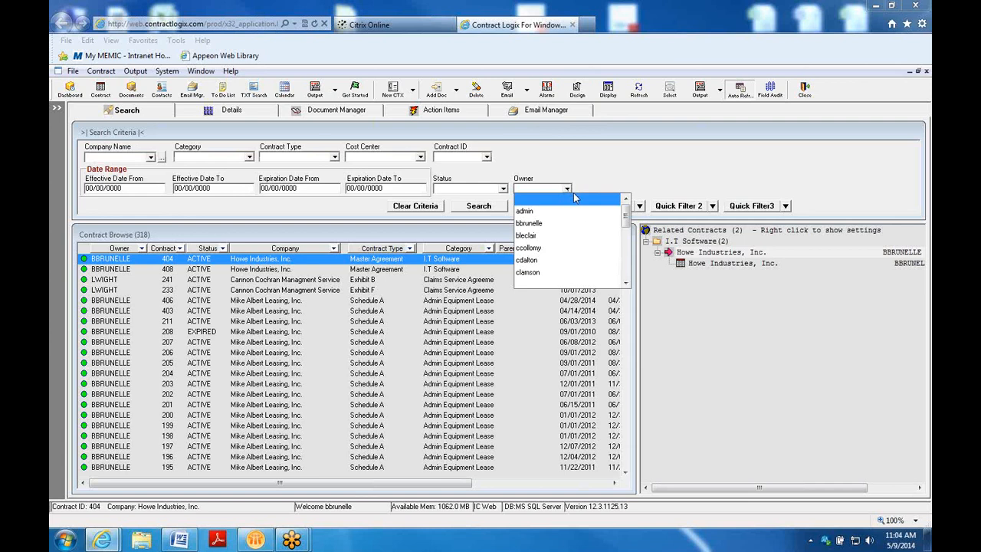
pyautogui.moveTo(626, 218); pyautogui.dragTo(627, 265)
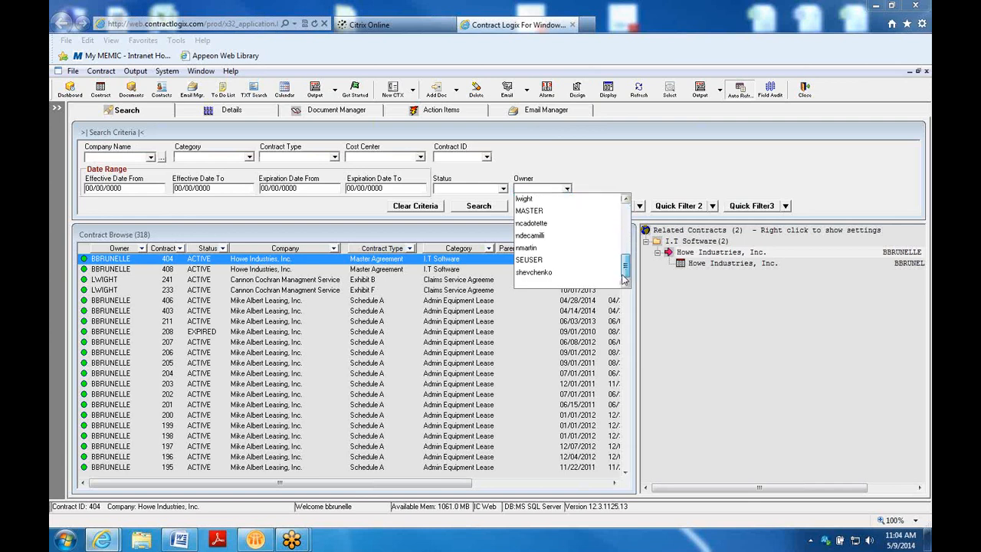
pyautogui.click(538, 277)
pyautogui.click(478, 206)
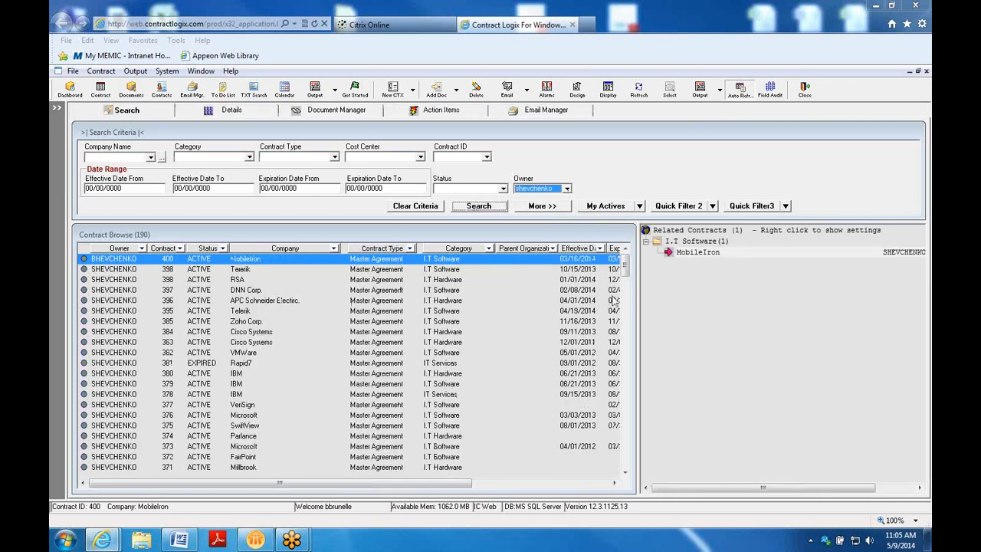
# Select the contracts from MobileIron (400) through Millbrook (371) and open the batch date alarm settings for them.
pyautogui.click(627, 270)
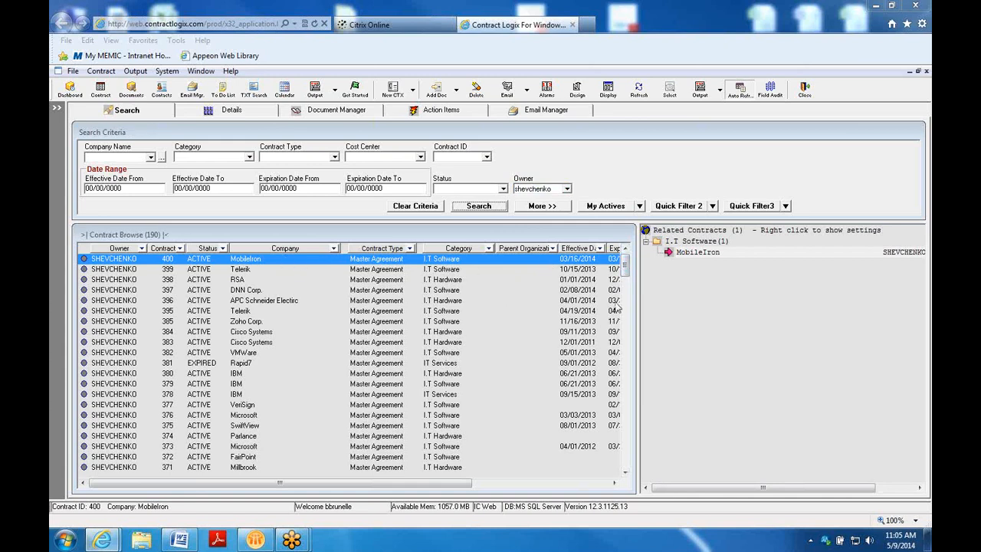
pyautogui.keyDown('shift'); pyautogui.click(258, 469); pyautogui.keyUp('shift')
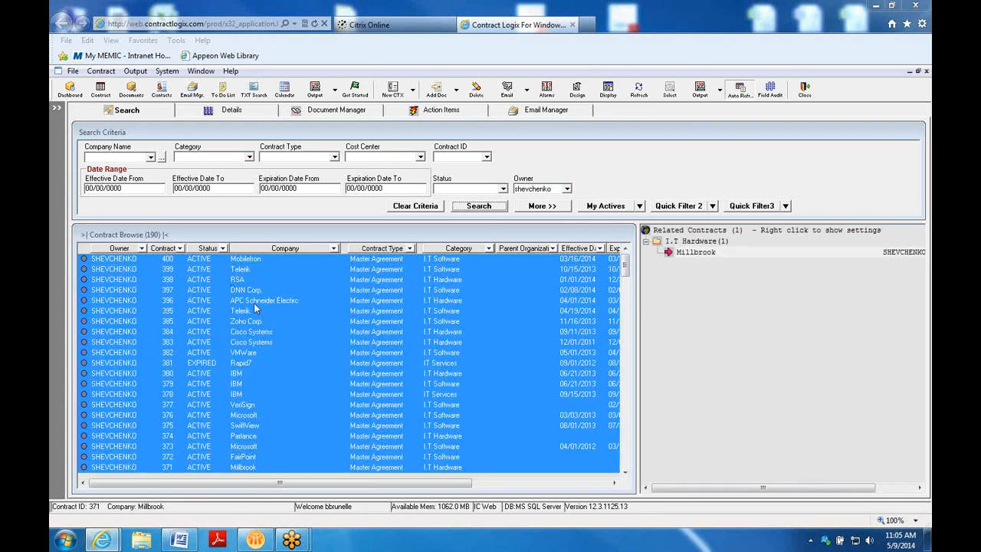
pyautogui.click(547, 92)
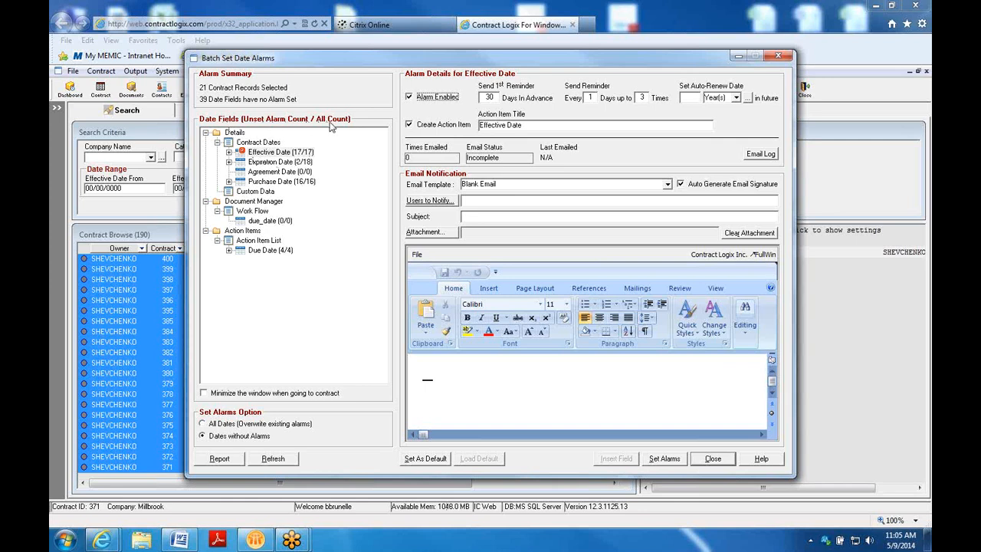
# Inspect the Effective Date and Expiration Date fields and list the contracts whose expiration date has no alarm.
pyautogui.click(289, 153)
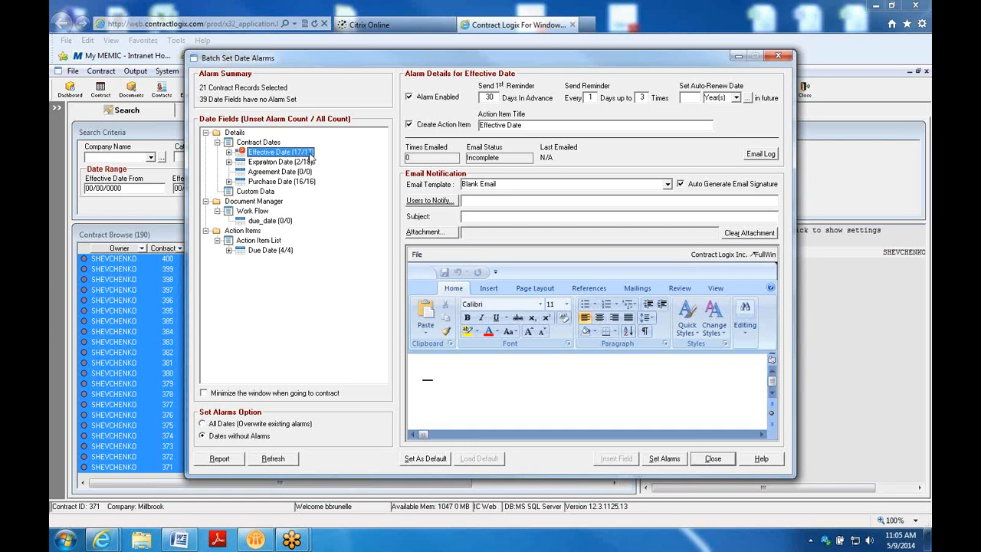
pyautogui.click(286, 163)
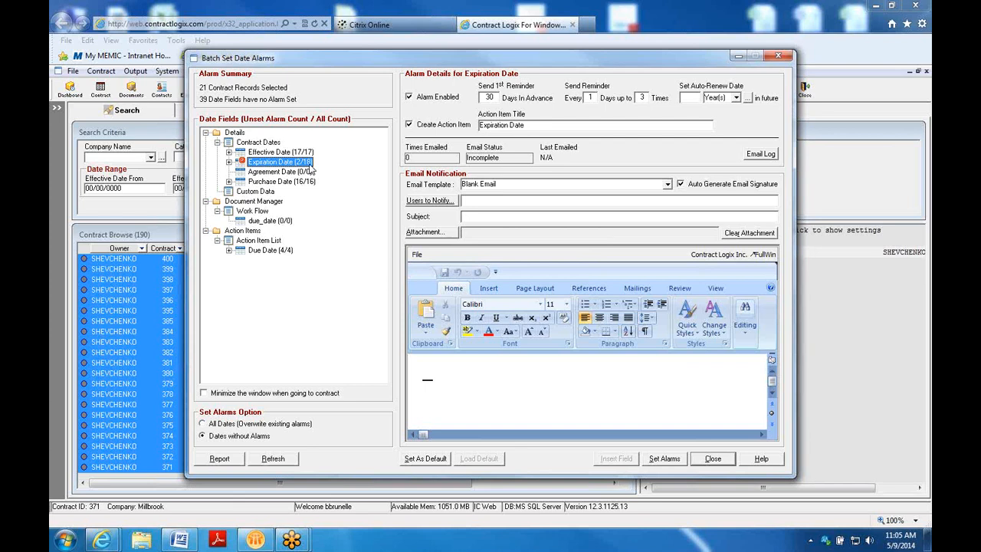
pyautogui.click(229, 161)
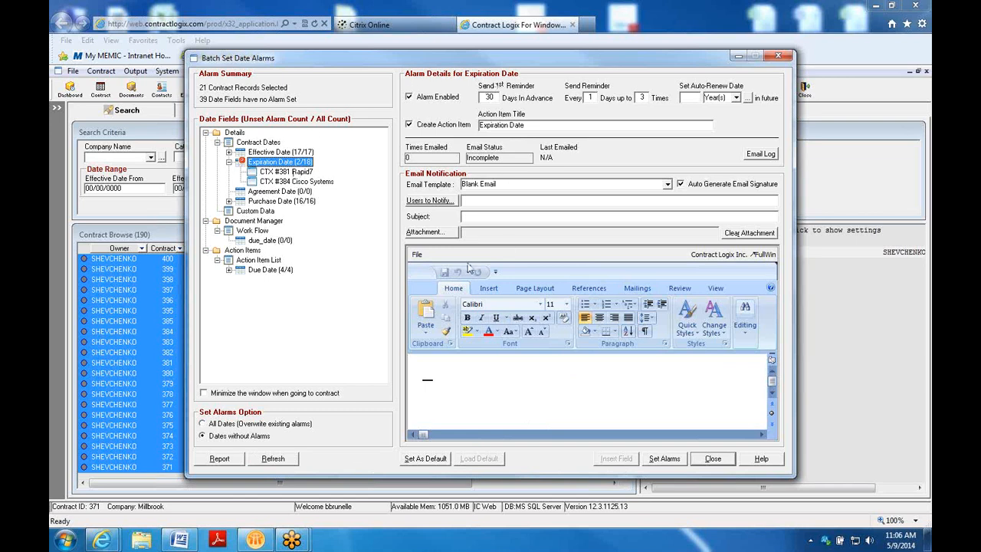
# Go to the Rapid7 contract 381 from the batch alarm list, close the batch alarm window, and return to the contract search.
pyautogui.click(297, 172)
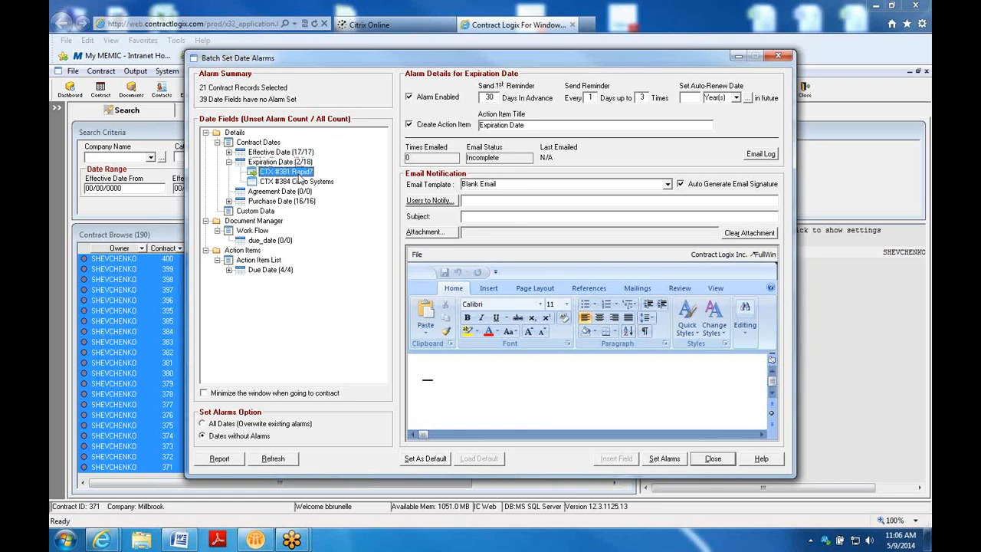
pyautogui.rightClick(299, 176)
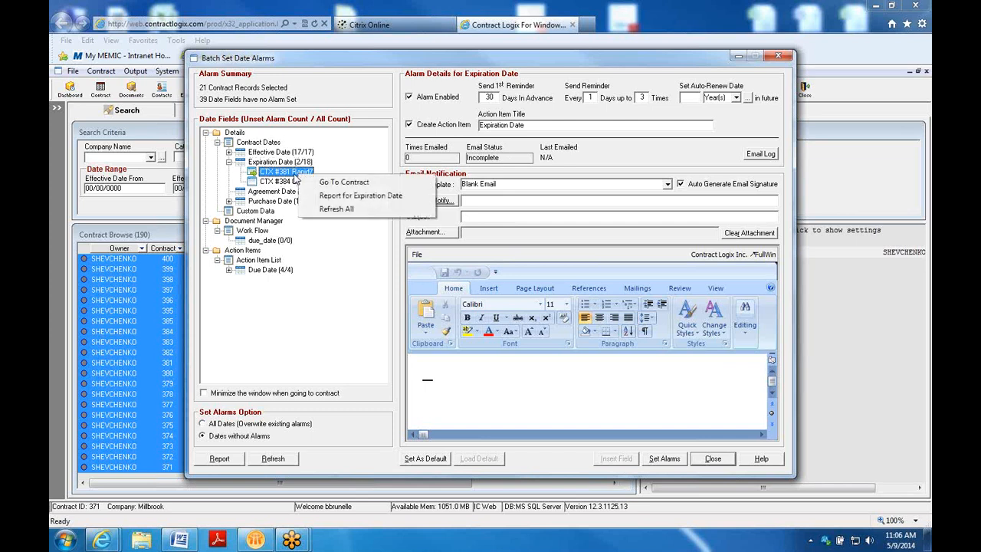
pyautogui.click(341, 184)
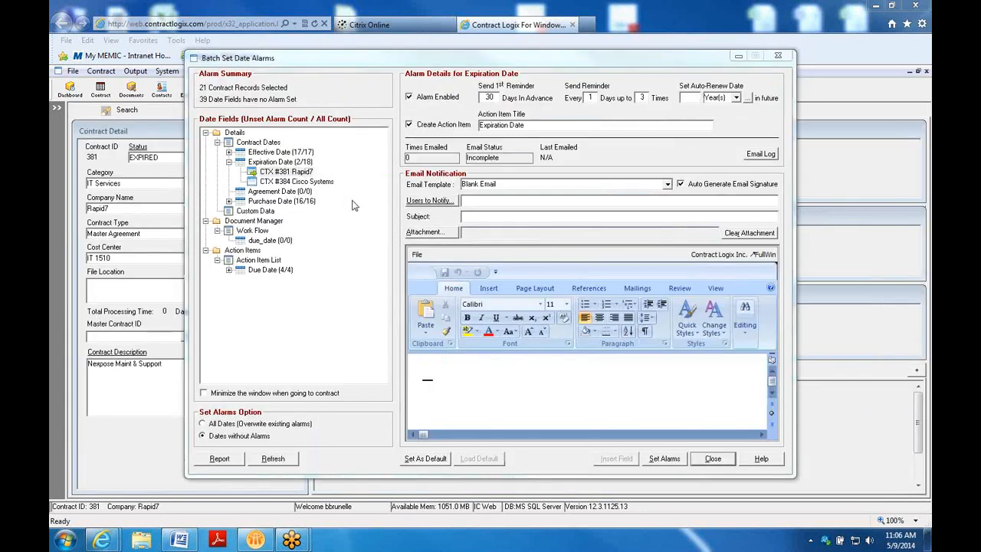
pyautogui.click(777, 56)
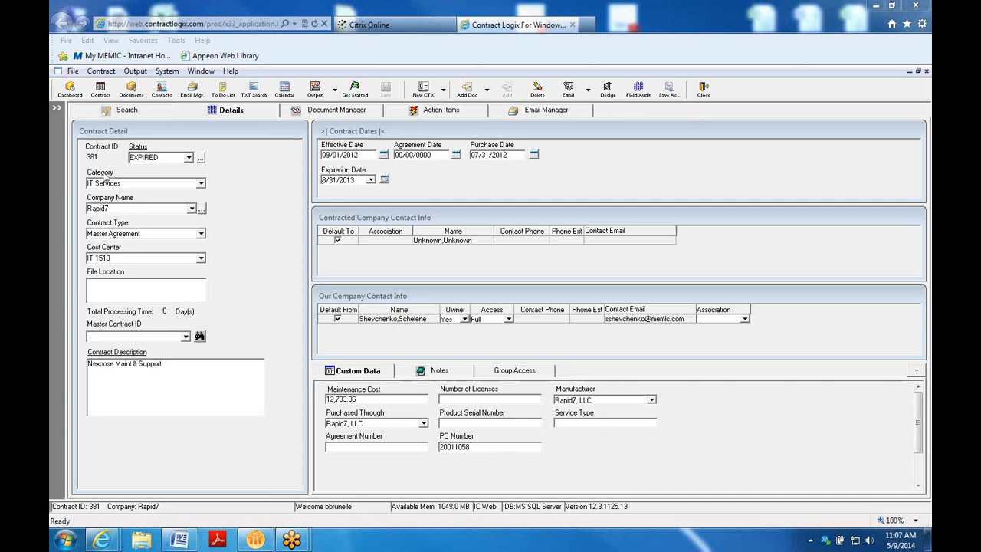
pyautogui.click(167, 112)
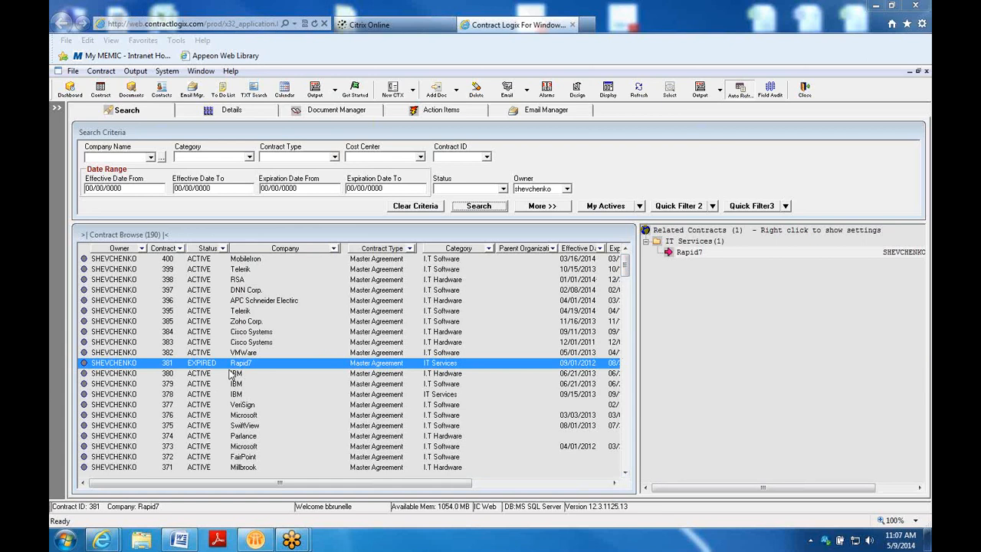
# Open the Contract Status lookup table in the Lookup Painter.
pyautogui.click(167, 71)
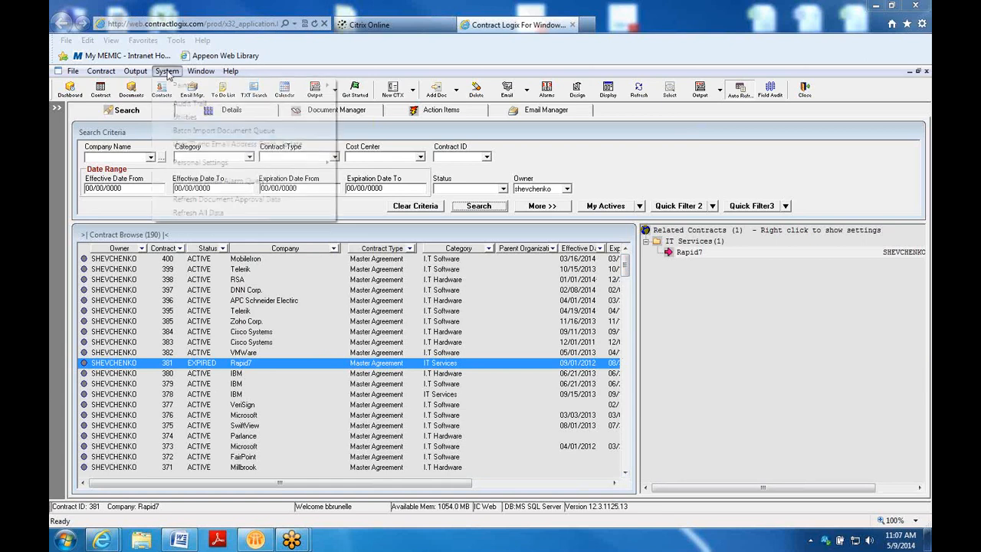
pyautogui.moveTo(176, 90)
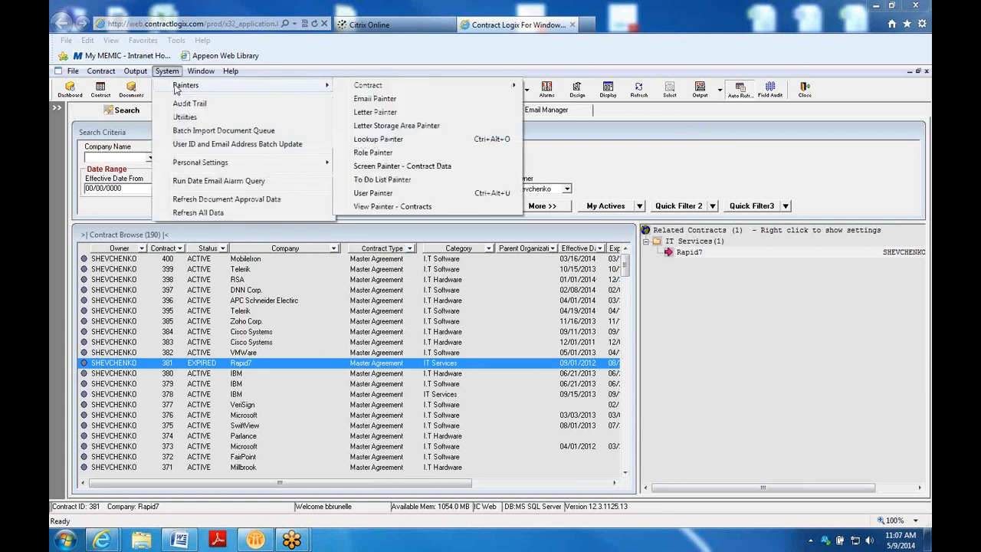
pyautogui.click(371, 126)
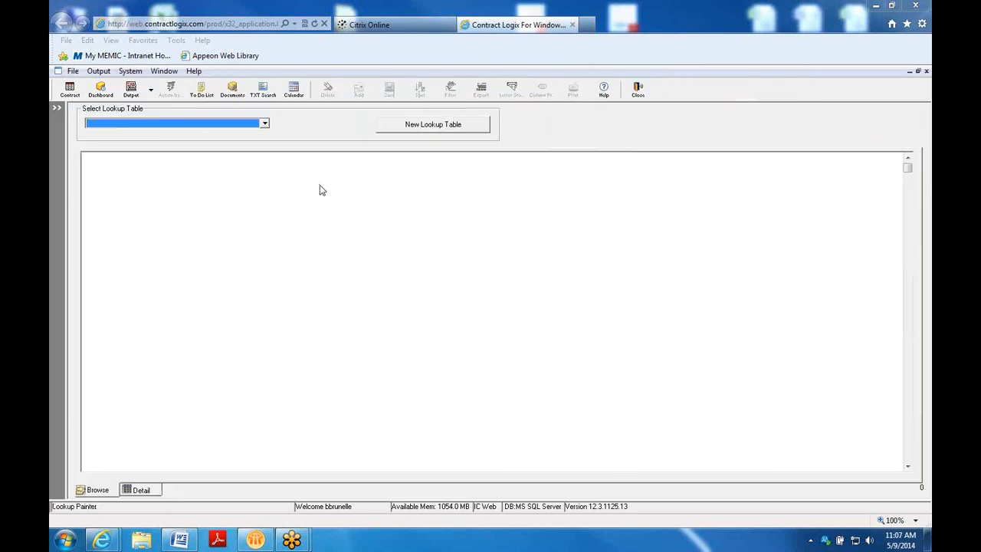
pyautogui.click(264, 127)
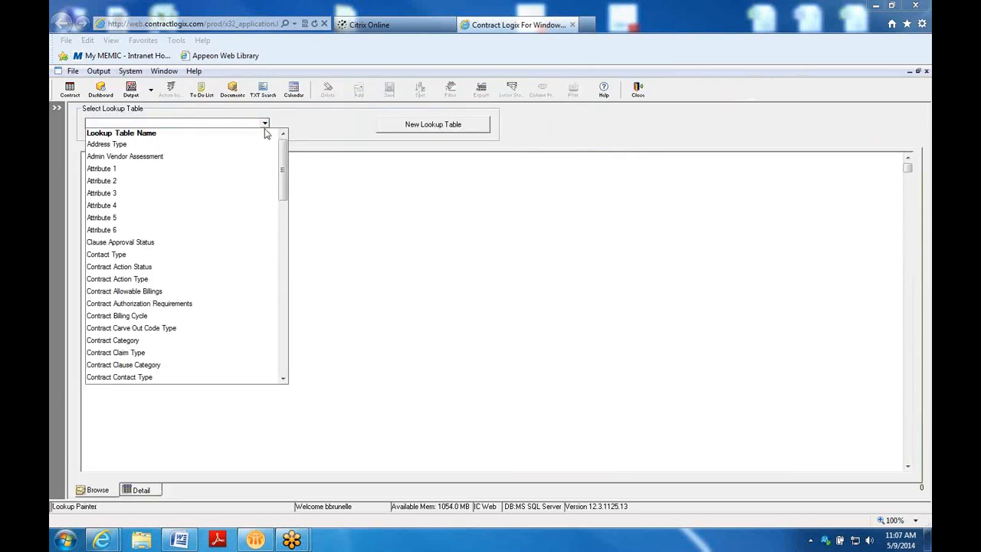
pyautogui.moveTo(283, 149); pyautogui.dragTo(283, 272)
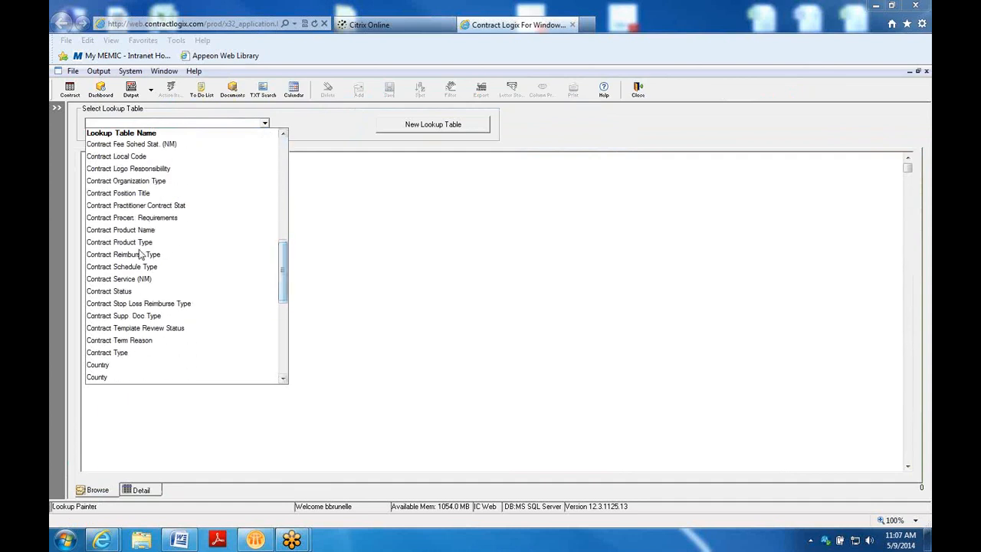
pyautogui.click(120, 291)
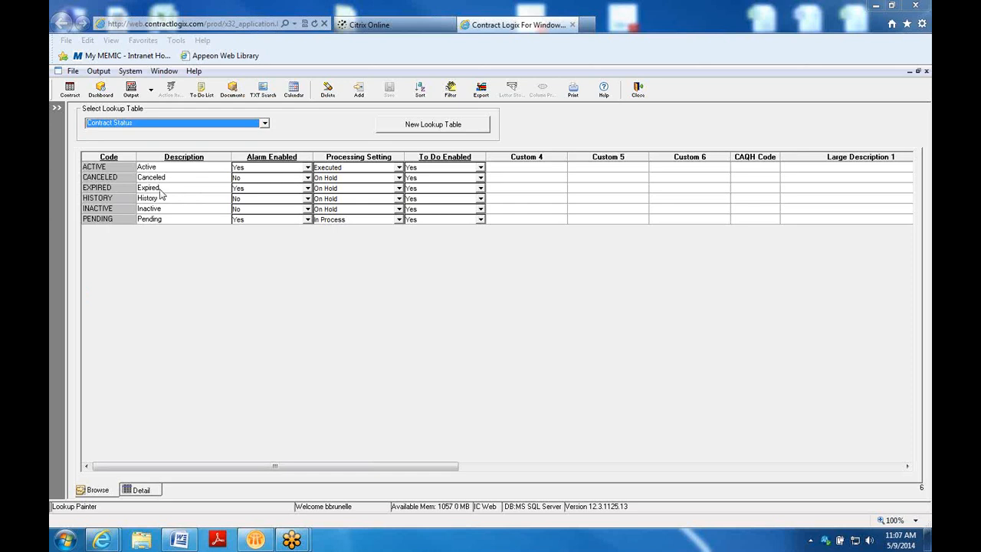
# Set Alarm Enabled to No for the EXPIRED status, save the lookup table, and close the Lookup Painter.
pyautogui.click(307, 188)
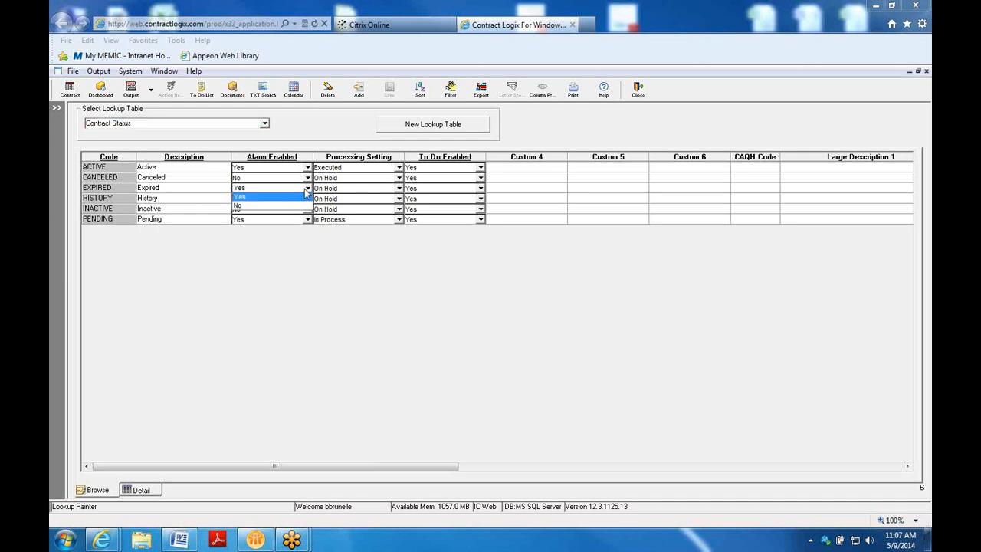
pyautogui.click(253, 205)
pyautogui.click(390, 90)
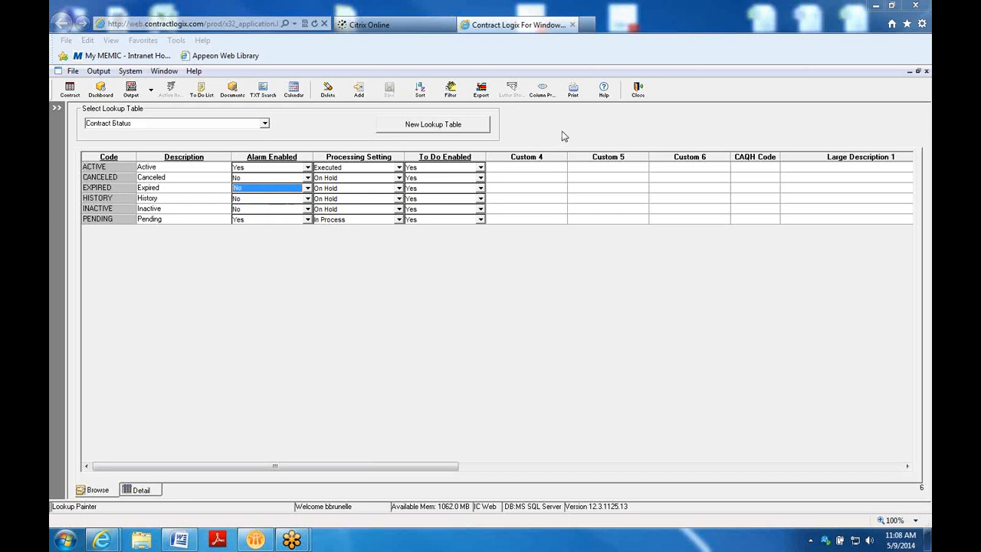
pyautogui.click(637, 91)
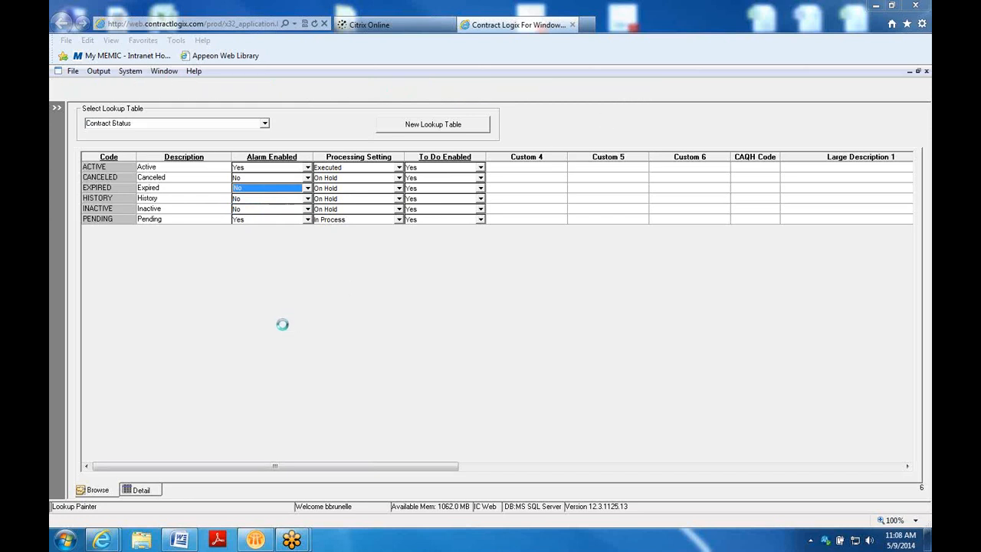